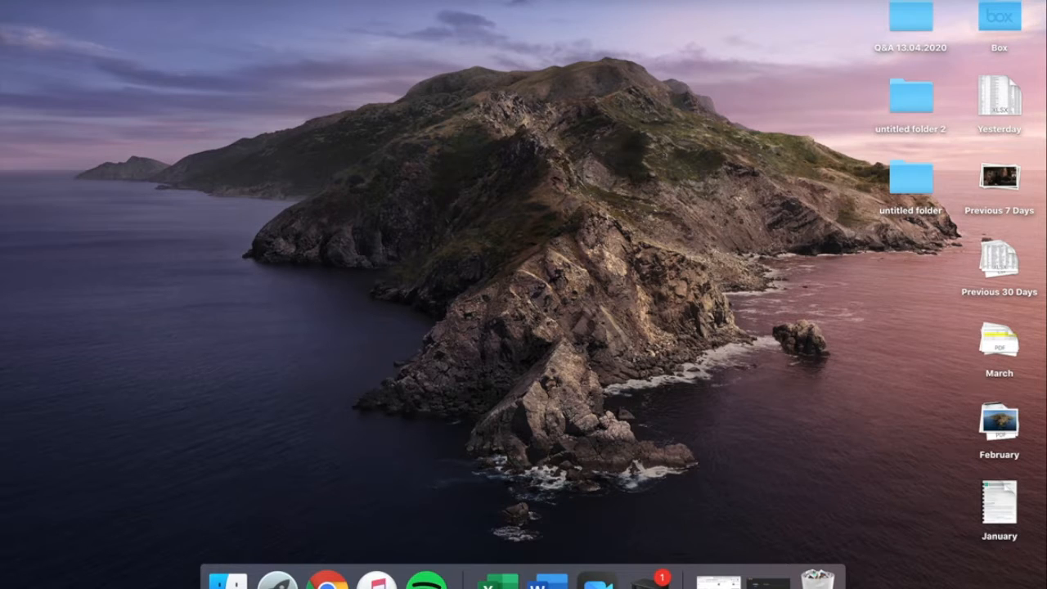
Restore the minimized Chrome window and maximize it to show the Mailchimp dashboard.
left_click(718, 581)
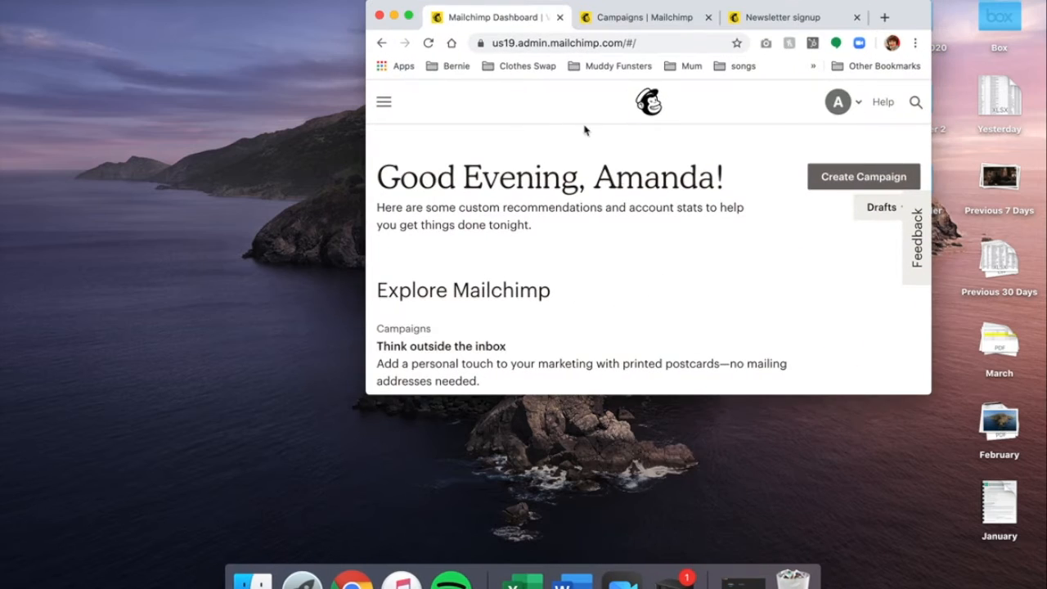
double_click(409, 16)
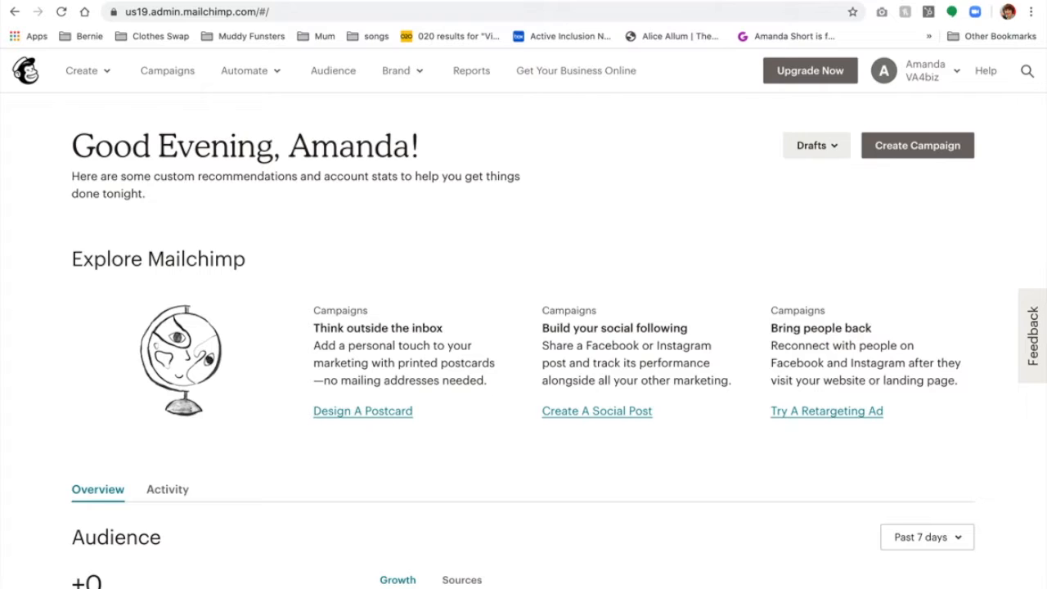
Create a landing page named 'TEST' that collects signups for the VA4biz audience.
left_click(84, 72)
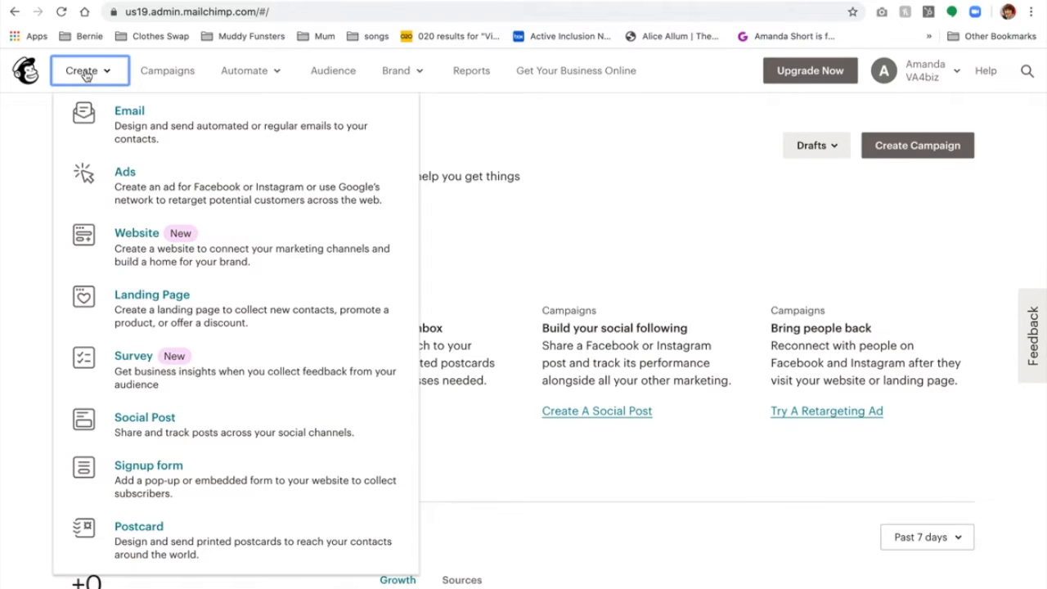
left_click(161, 308)
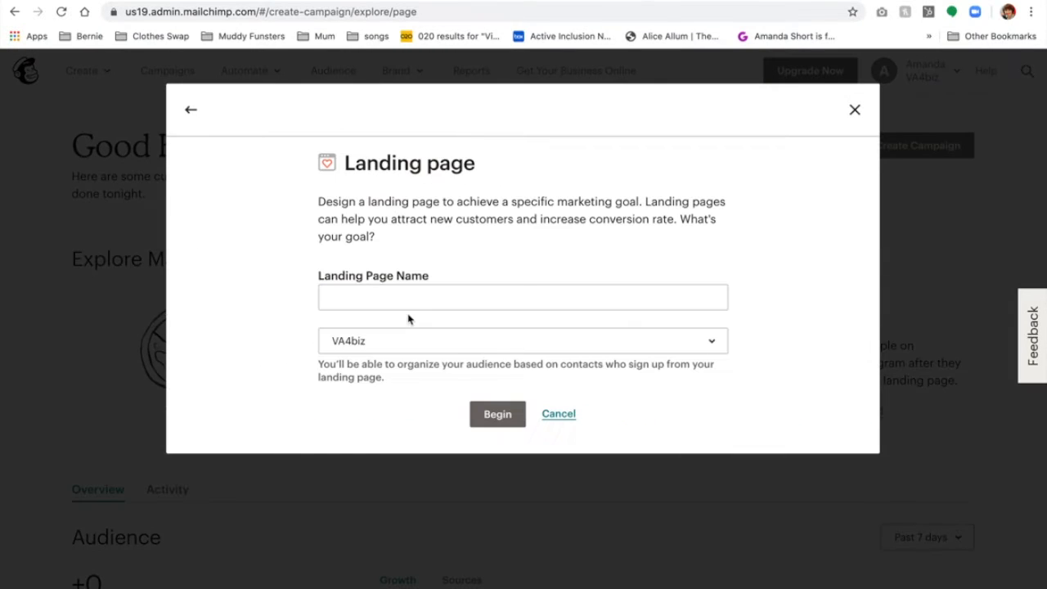
left_click(426, 292)
type("TEST")
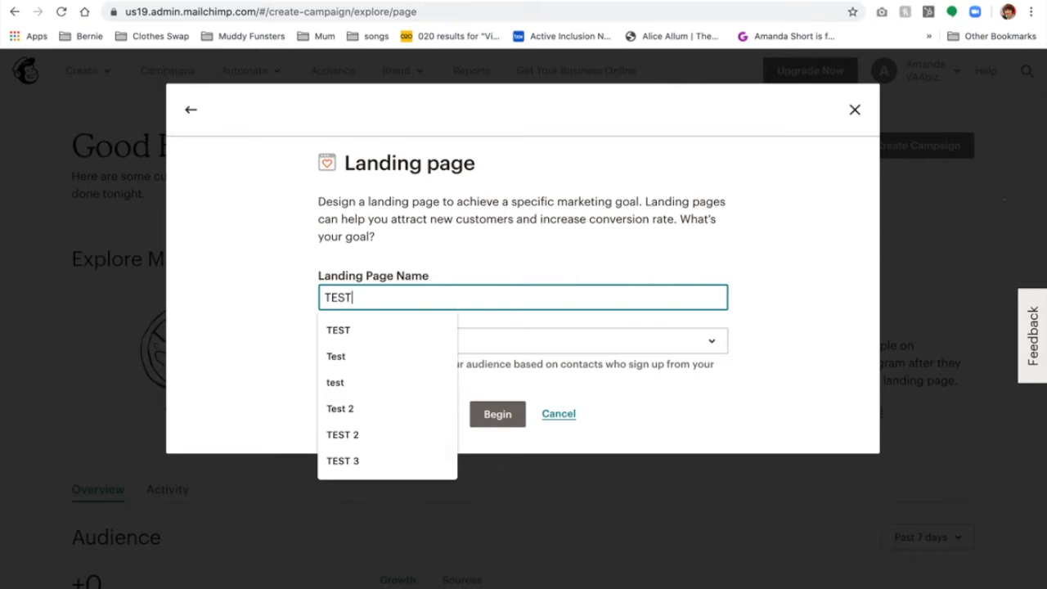
left_click(492, 340)
left_click(394, 418)
left_click(496, 415)
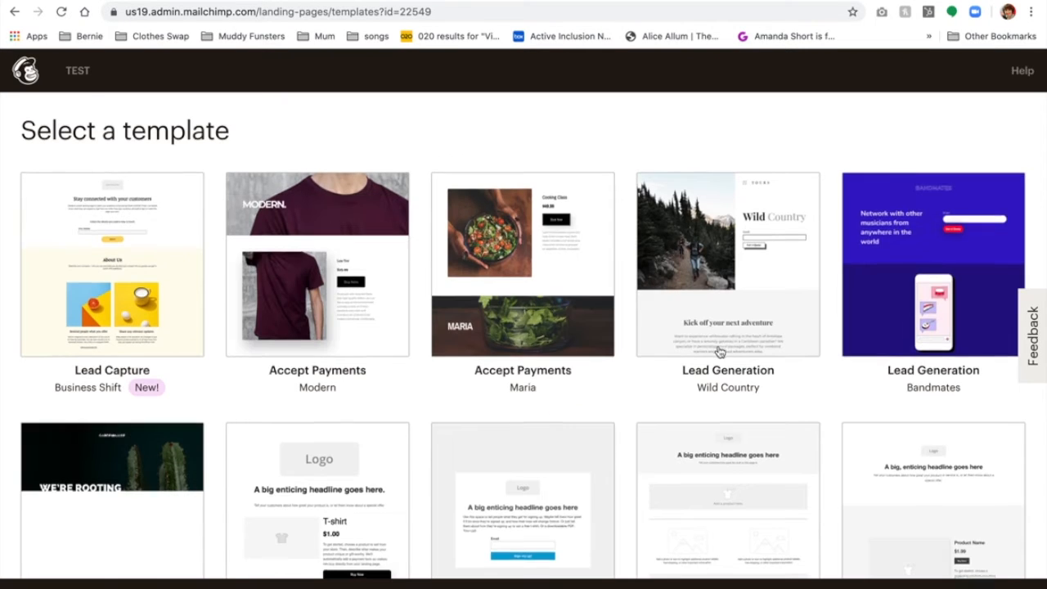
Pick the Grow Your List template from the template gallery.
scroll(720, 352, "down", 3)
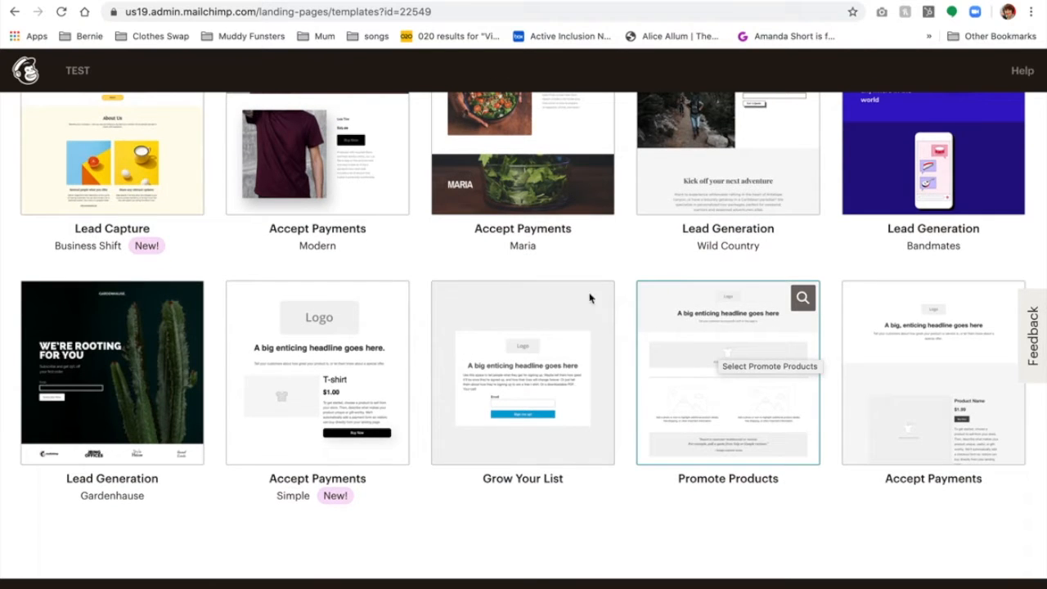
left_click(522, 386)
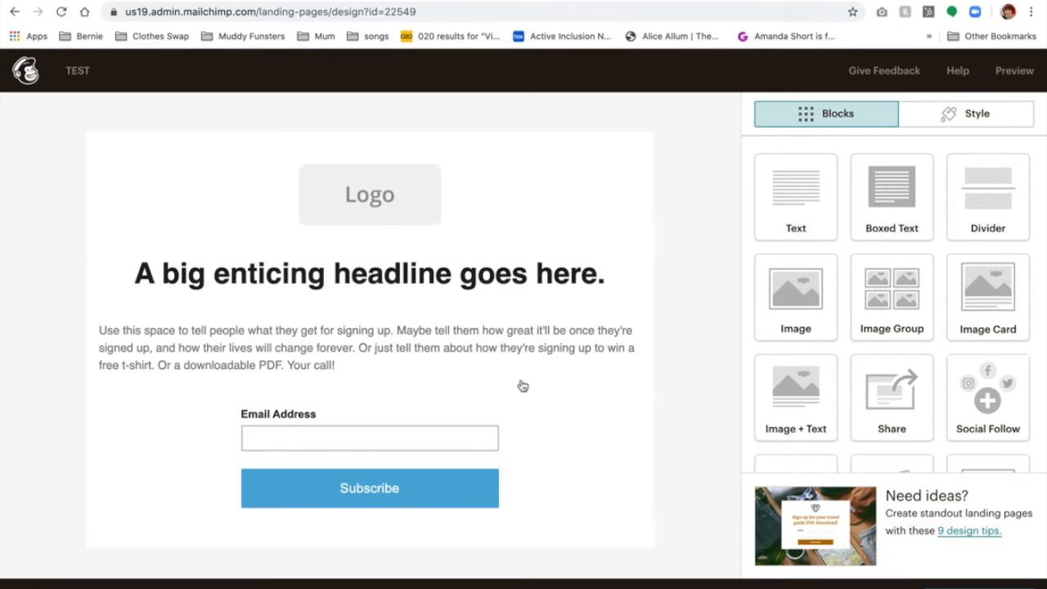
Swap the Logo placeholder for the woman-with-laptop photo Winning.jpeg from Content Studio.
mouse_move(491, 227)
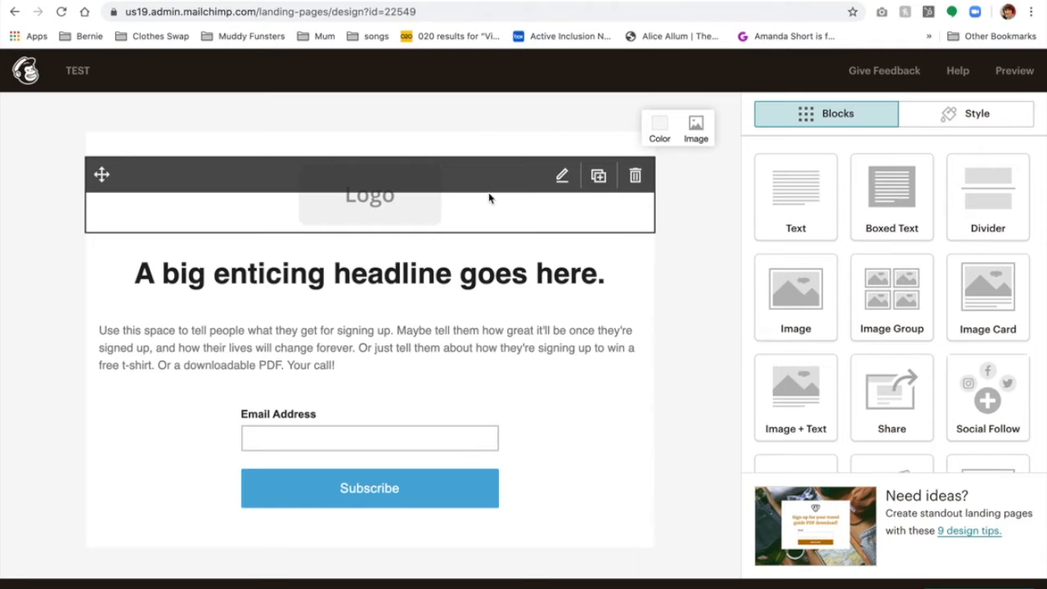
left_click(486, 205)
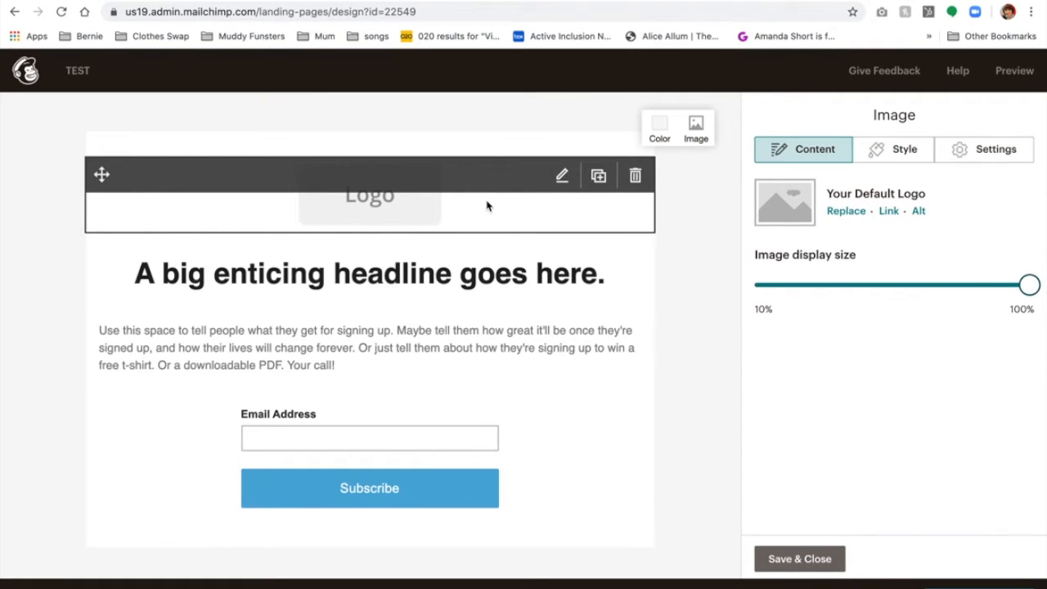
left_click(846, 212)
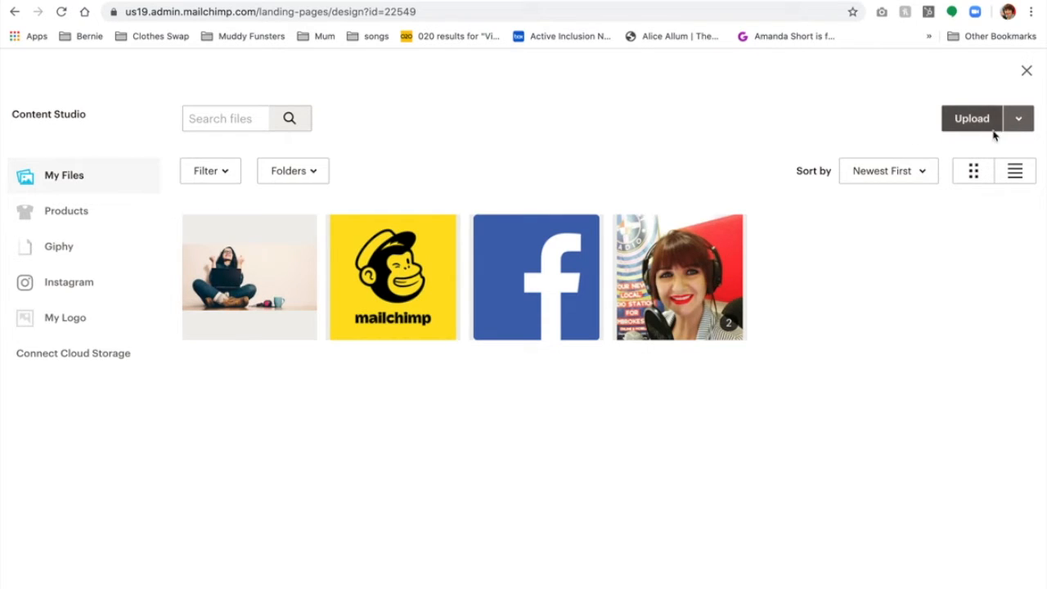
left_click(265, 278)
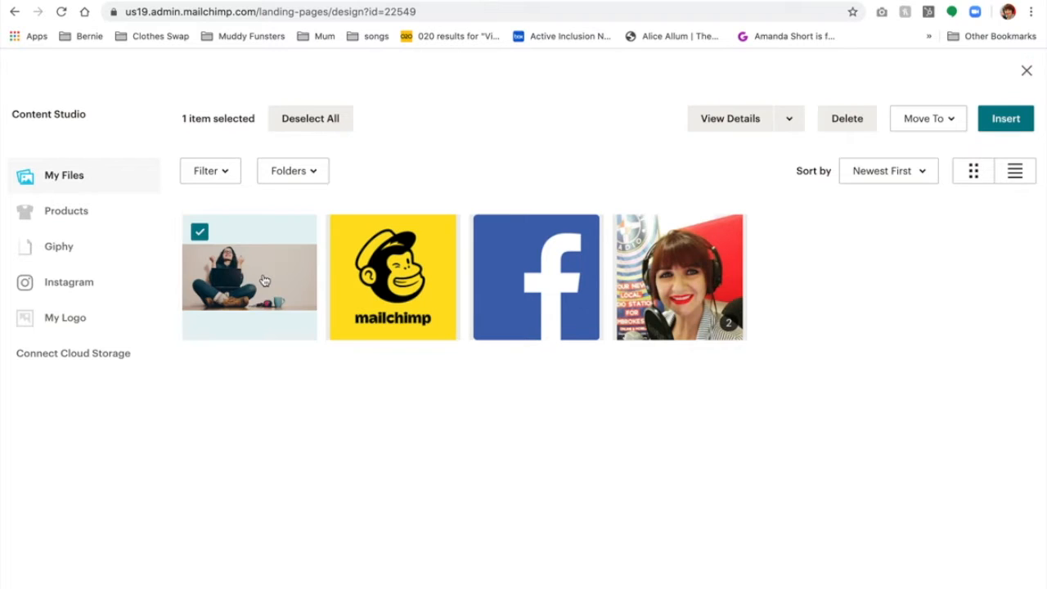
left_click(1006, 118)
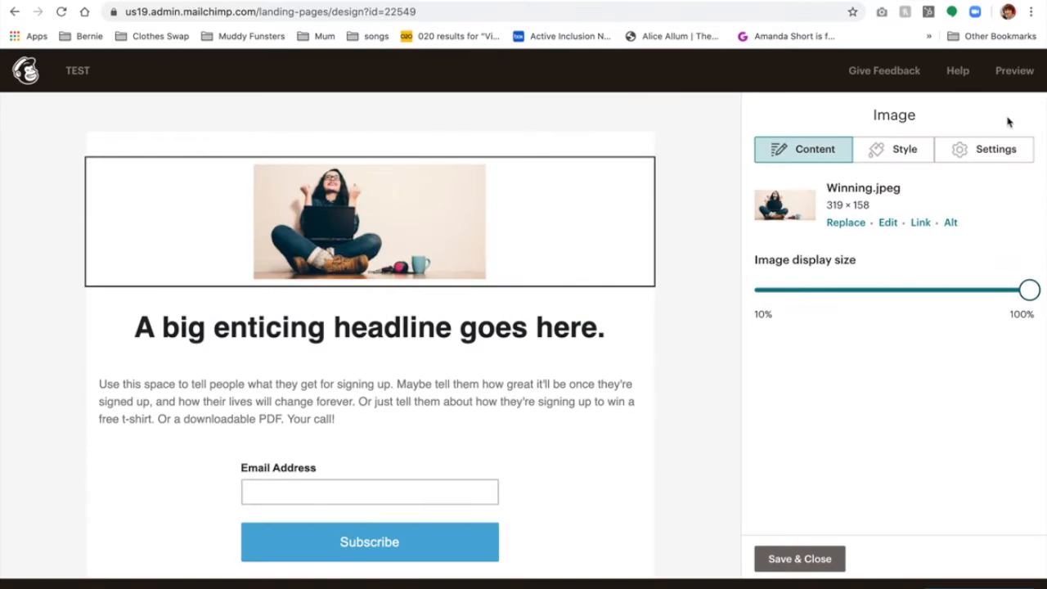
mouse_move(409, 227)
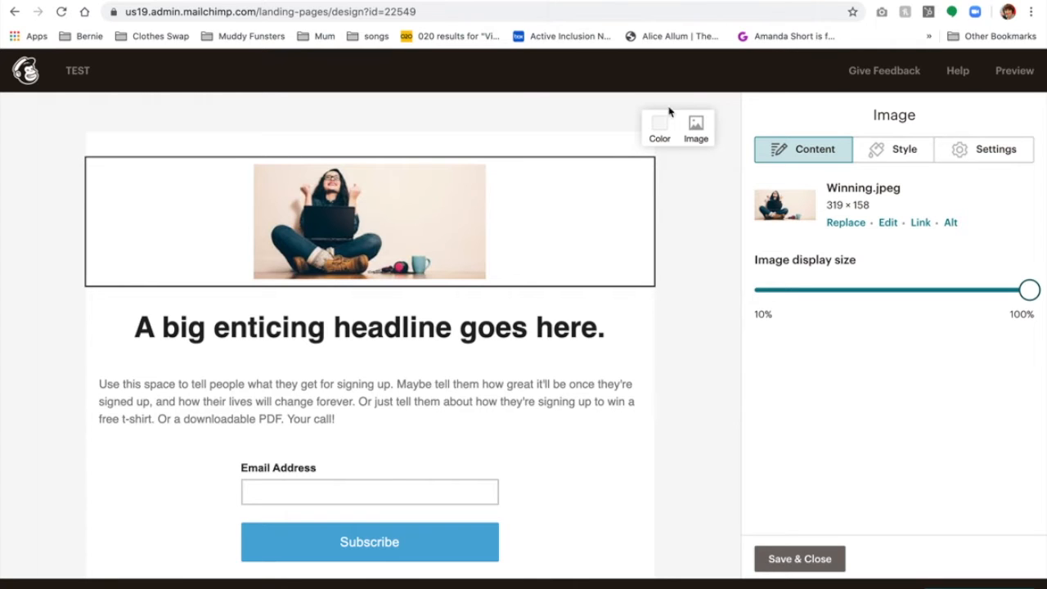
Set the page background to the woman-with-laptop photo, repeated as tiles.
left_click(696, 127)
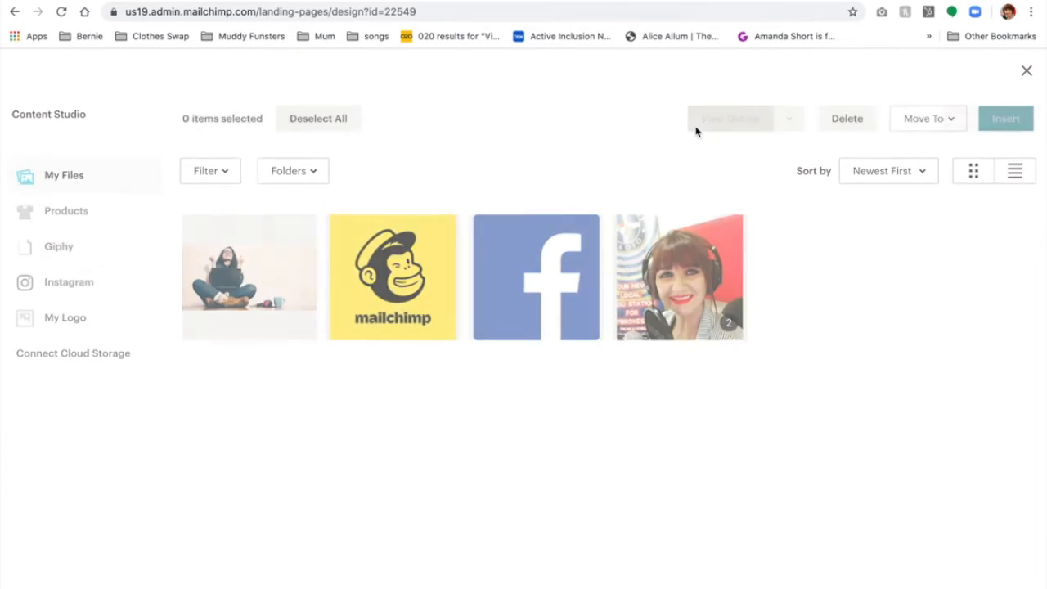
left_click(236, 300)
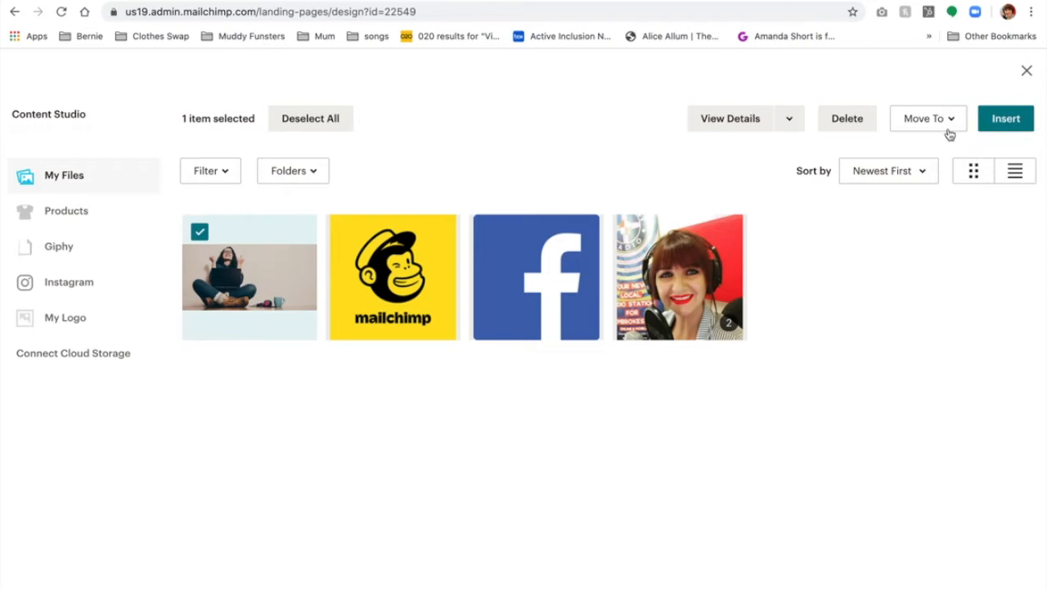
left_click(1002, 121)
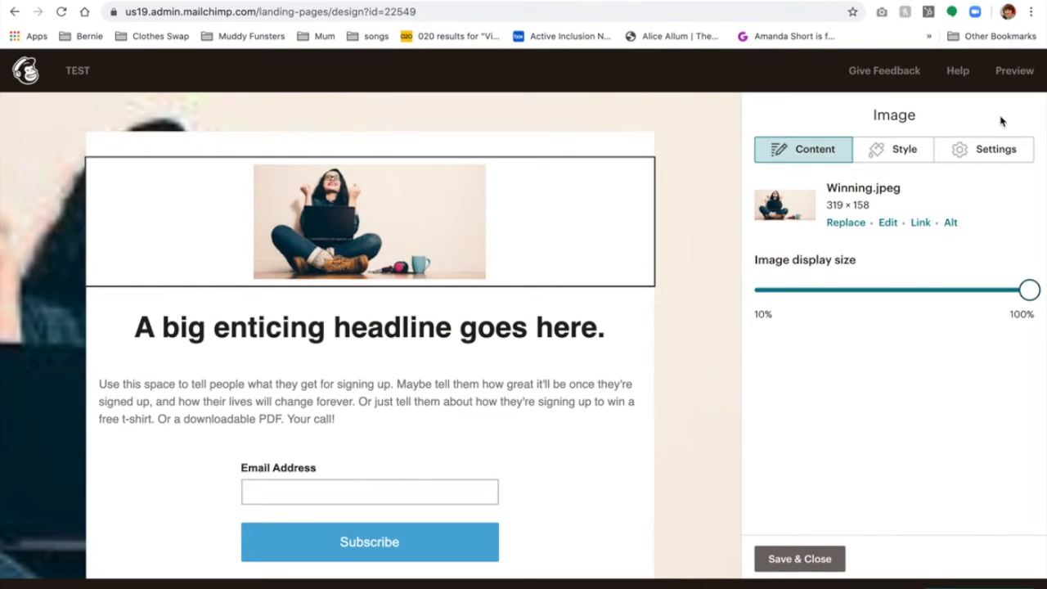
left_click(660, 130)
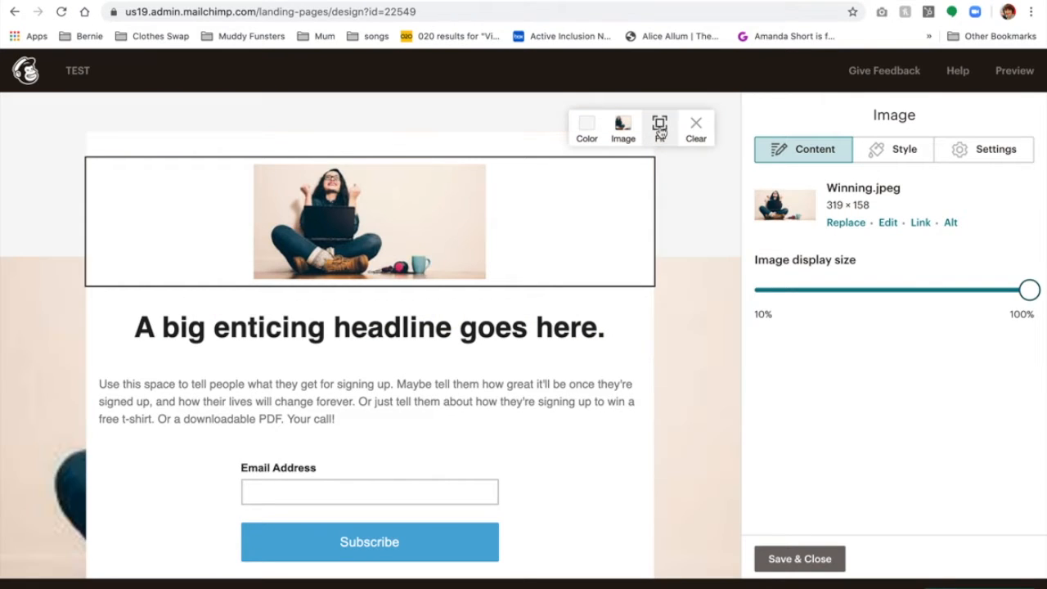
left_click(660, 131)
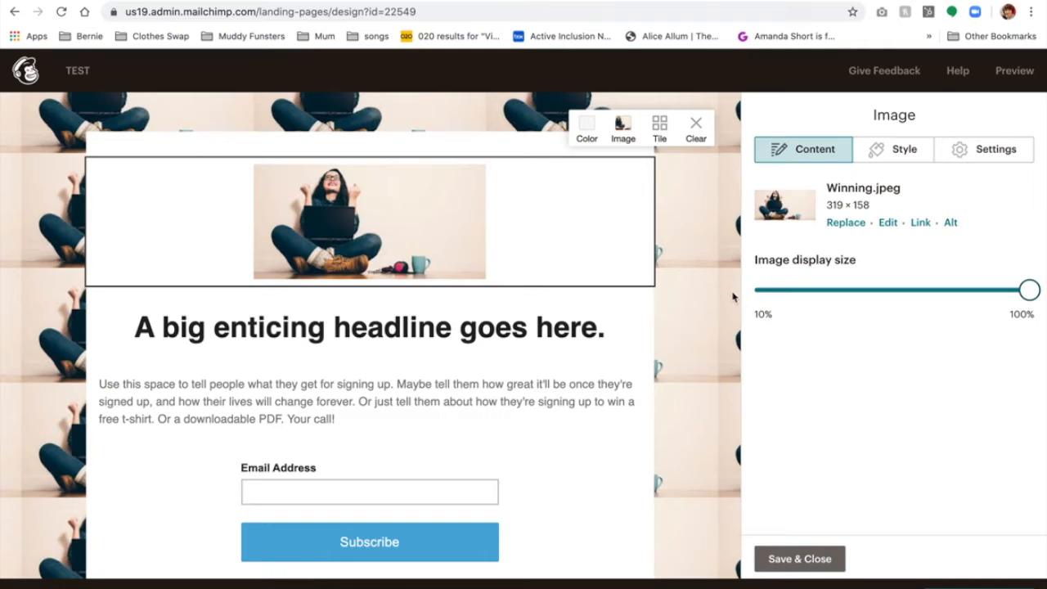
mouse_move(643, 320)
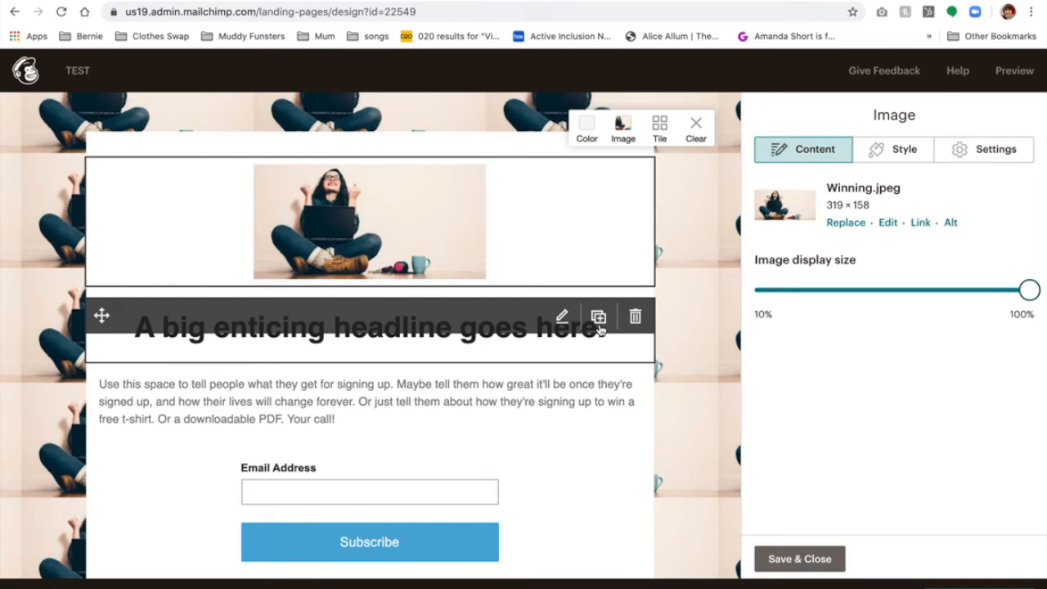
left_click(413, 342)
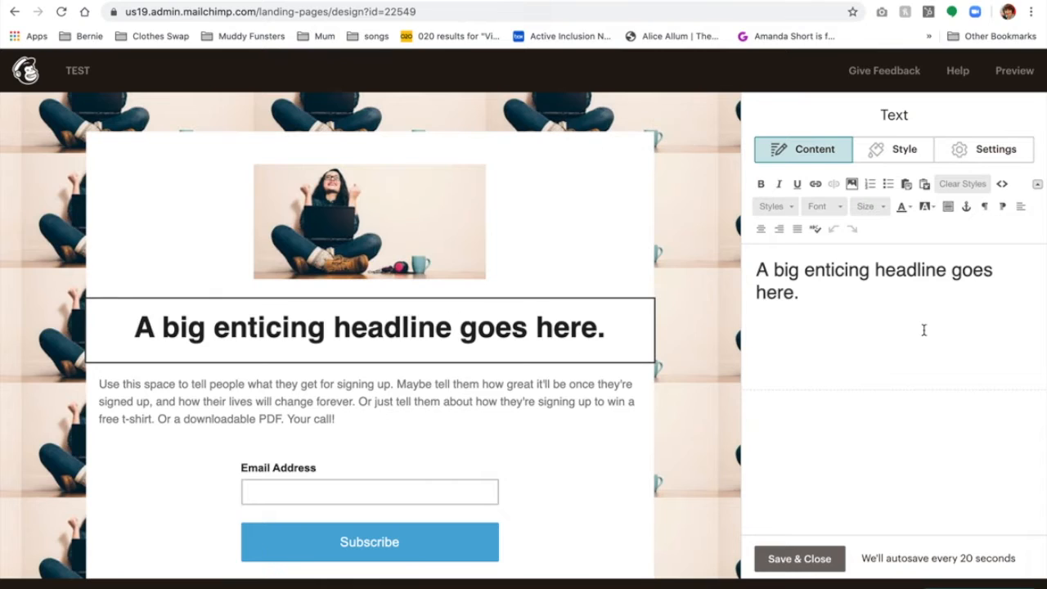
Replace the placeholder headline text with 'MY HEADLINE' and save it.
left_click_drag(793, 293, 749, 272)
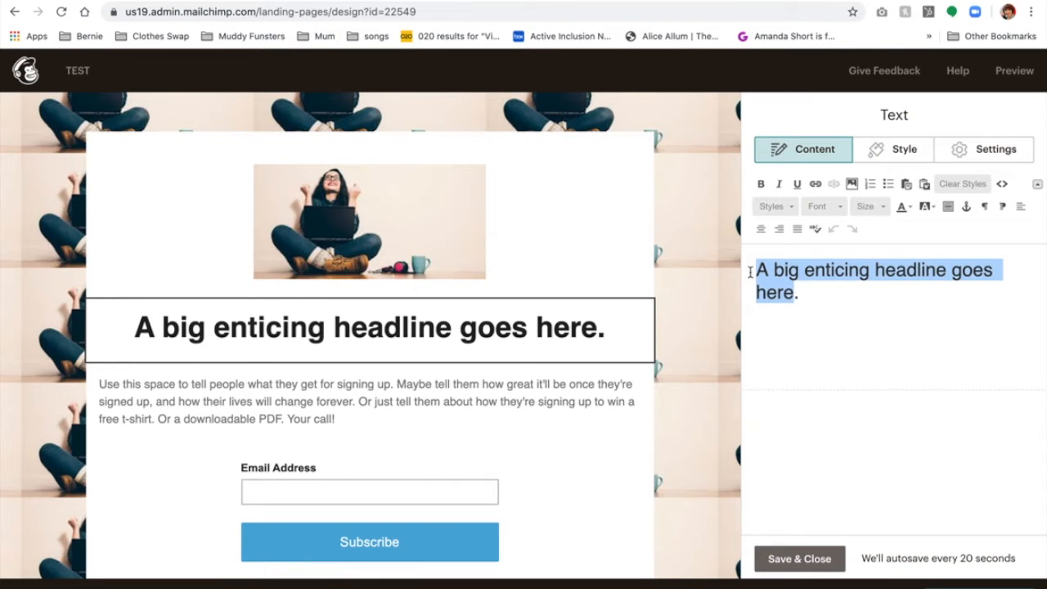
type("MY HEADLINE.")
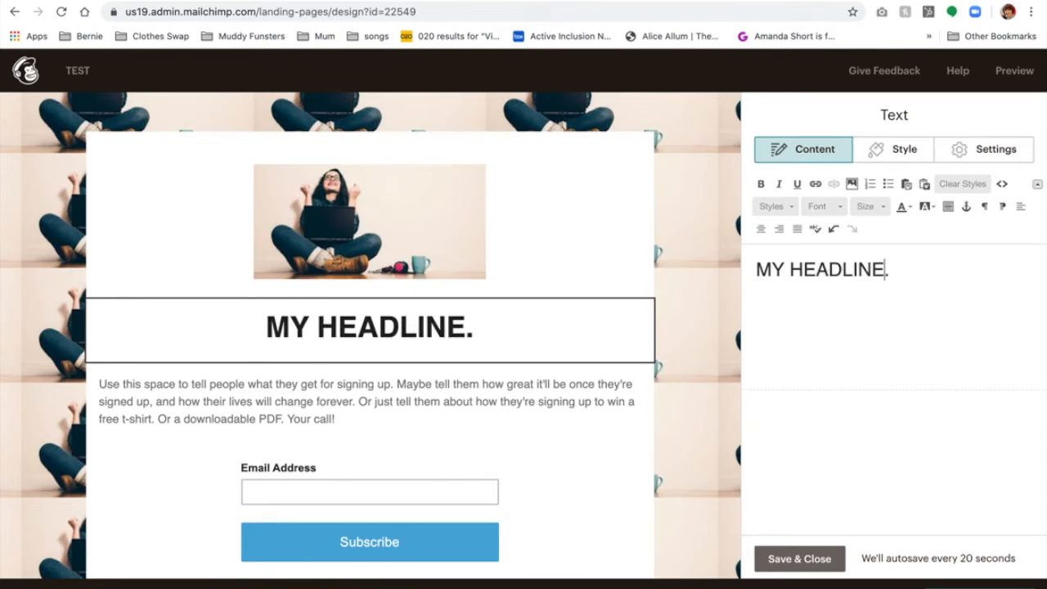
left_click(799, 559)
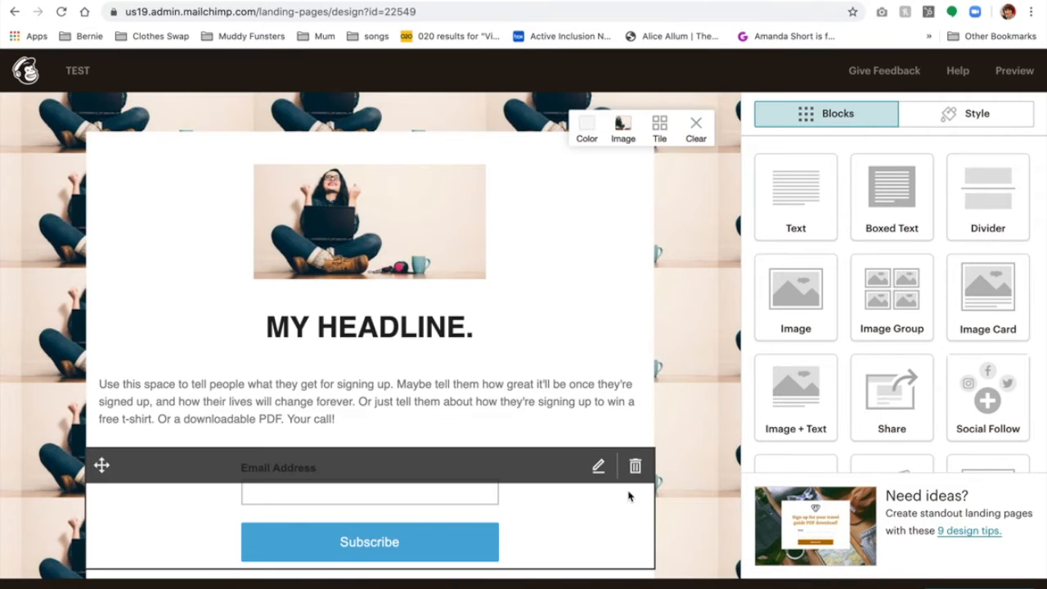
scroll(630, 496, "down", 2)
Rewrite the intro paragraph as 'I would like to keep in touch. Please give me your details below.'.
left_click(511, 345)
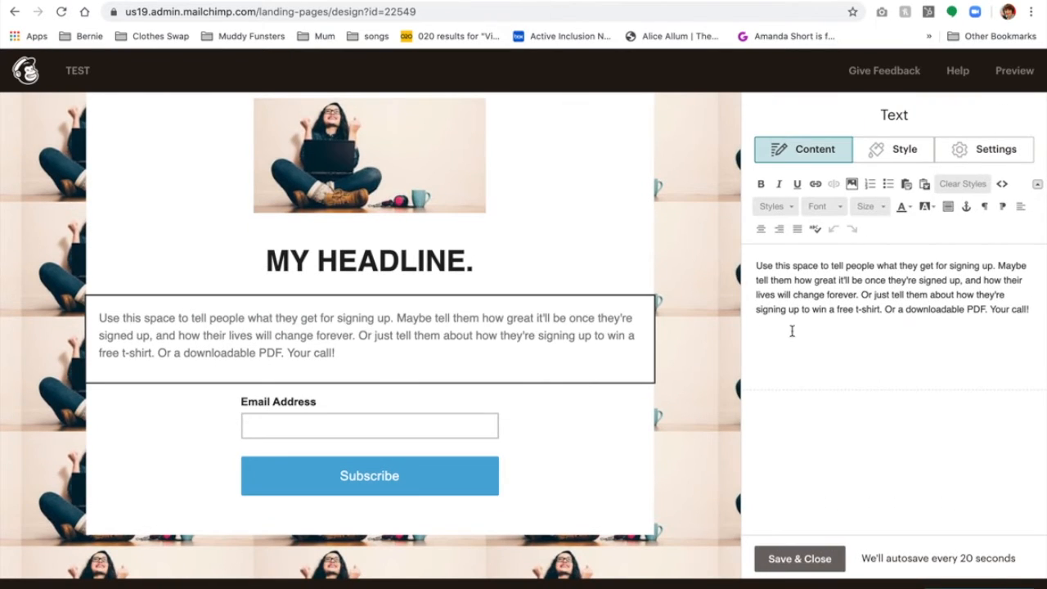
left_click_drag(1031, 309, 750, 263)
type("Iwould")
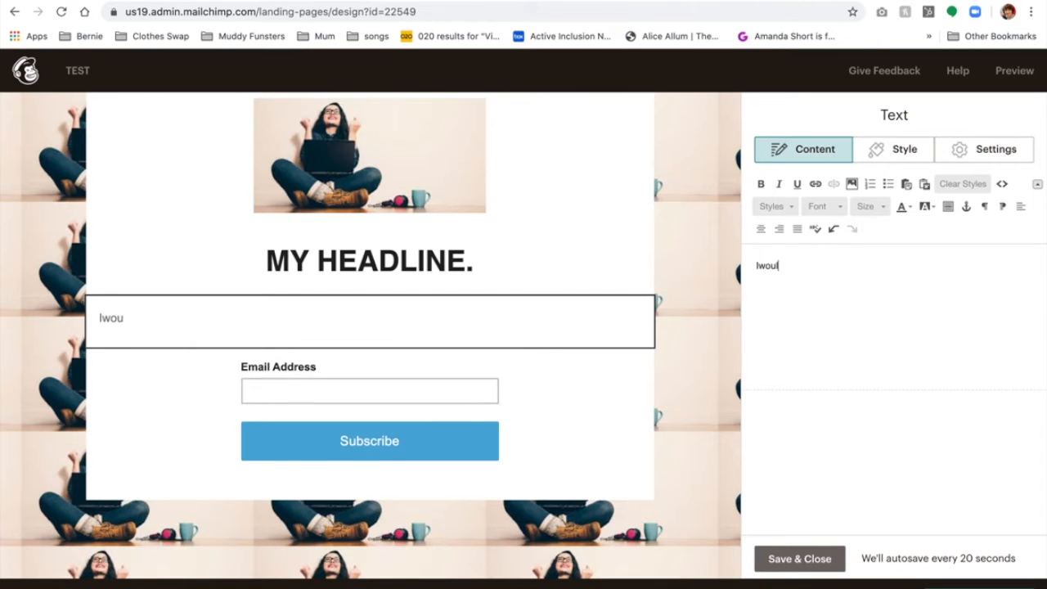
key("BackSpace")
key("BackSpace")
key("BackSpace")
key("BackSpace")
key("BackSpace")
type("would like to keep ")
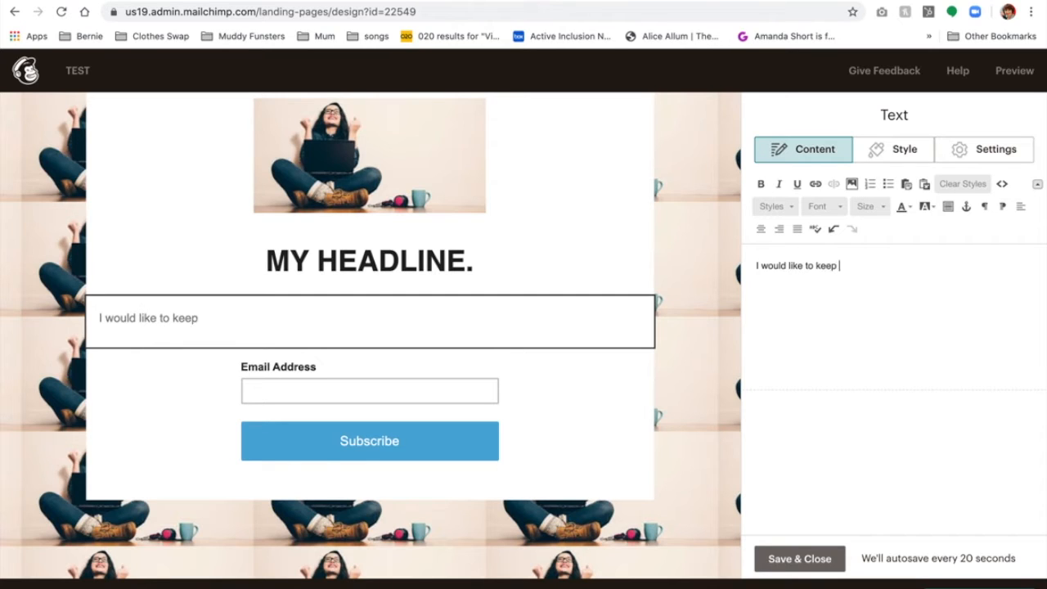
type("in touch.  Please give me your details below.")
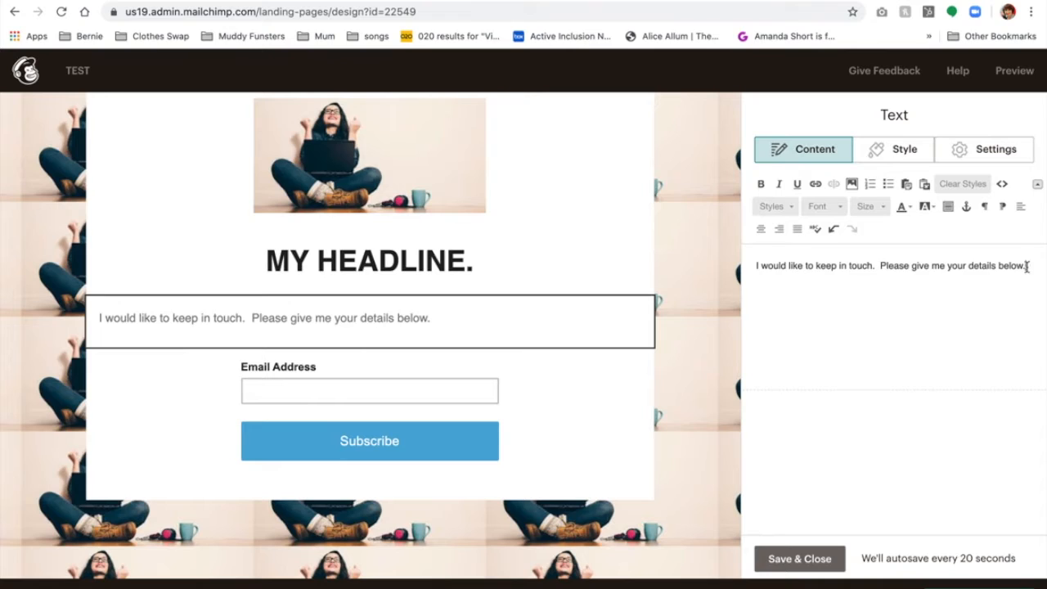
Make the paragraph centred, bold and size 23, then save it.
triple_click(842, 256)
left_click_drag(842, 256, 752, 266)
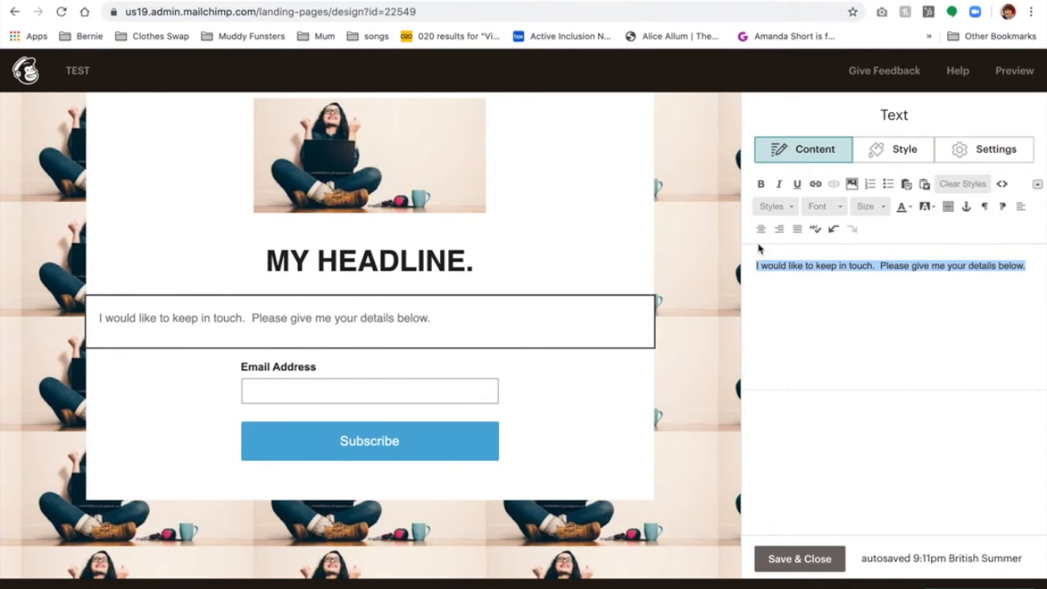
left_click(761, 229)
left_click(870, 206)
left_click(870, 324)
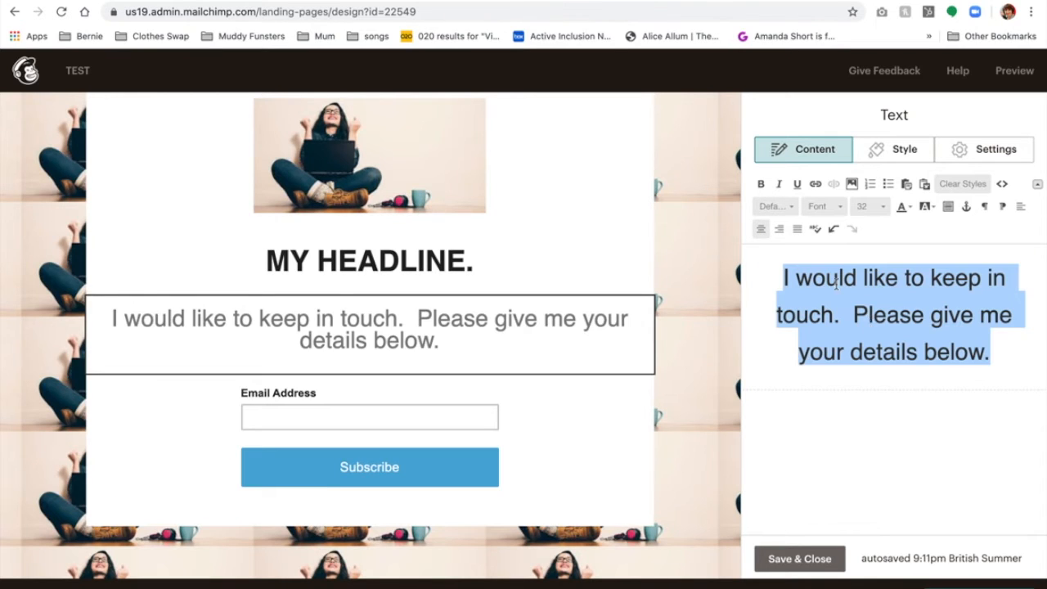
left_click(761, 185)
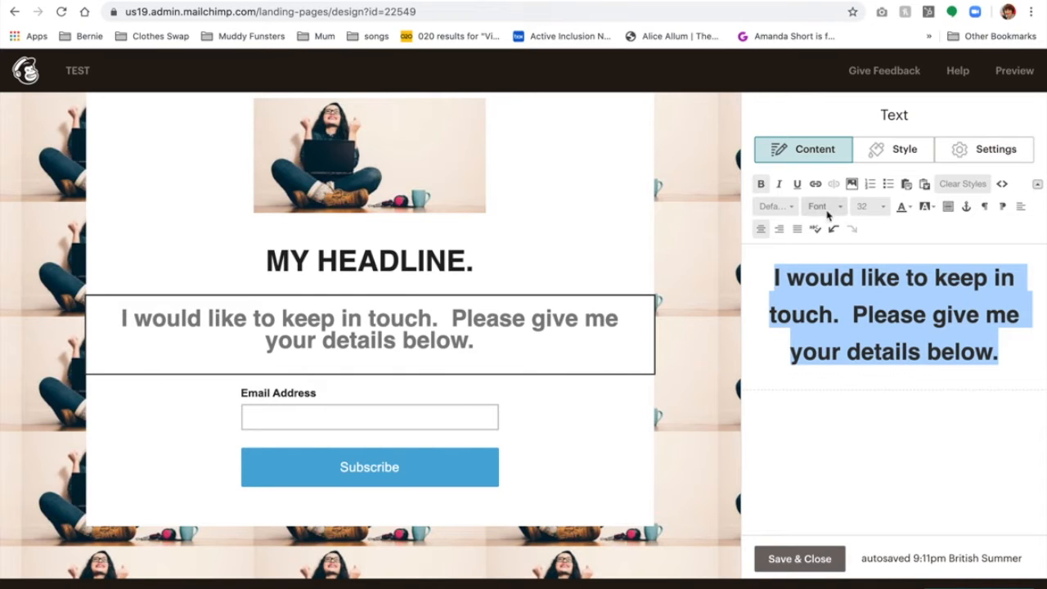
left_click(869, 206)
scroll(873, 256, "up", 2)
scroll(873, 256, "up", 3)
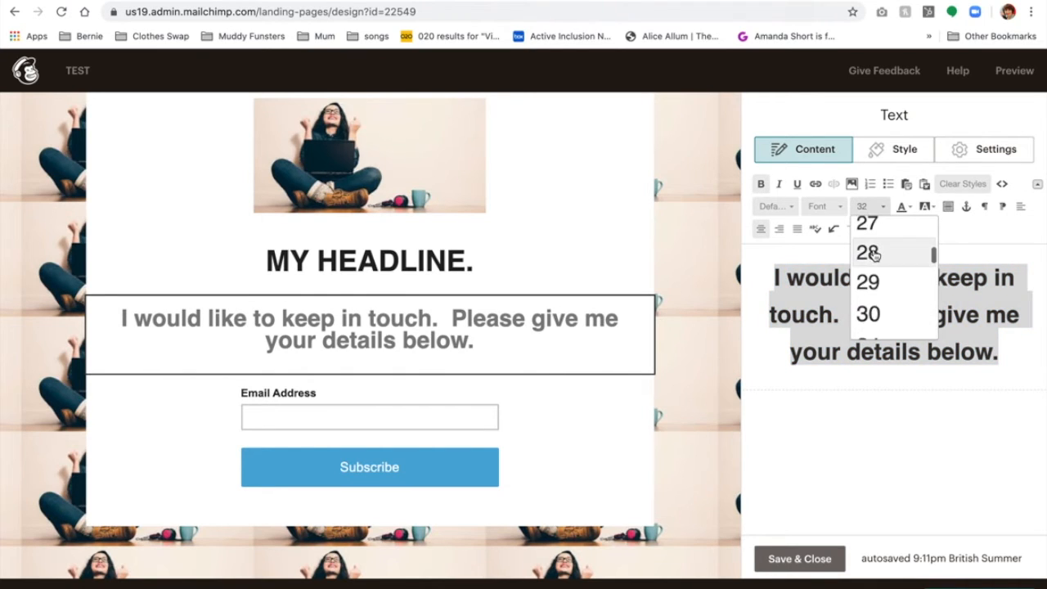
left_click(869, 238)
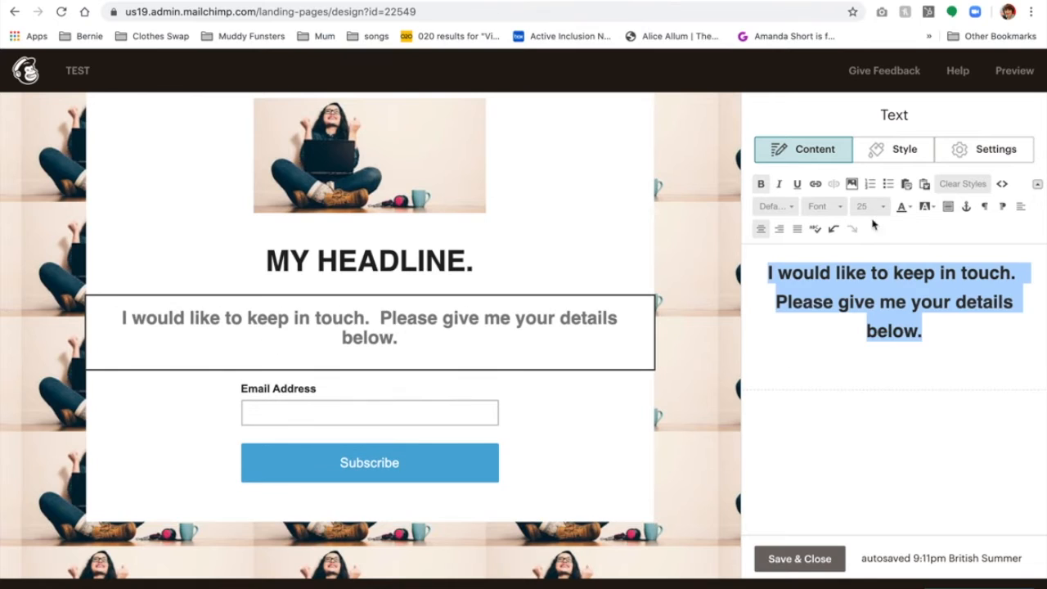
left_click(869, 207)
left_click(869, 222)
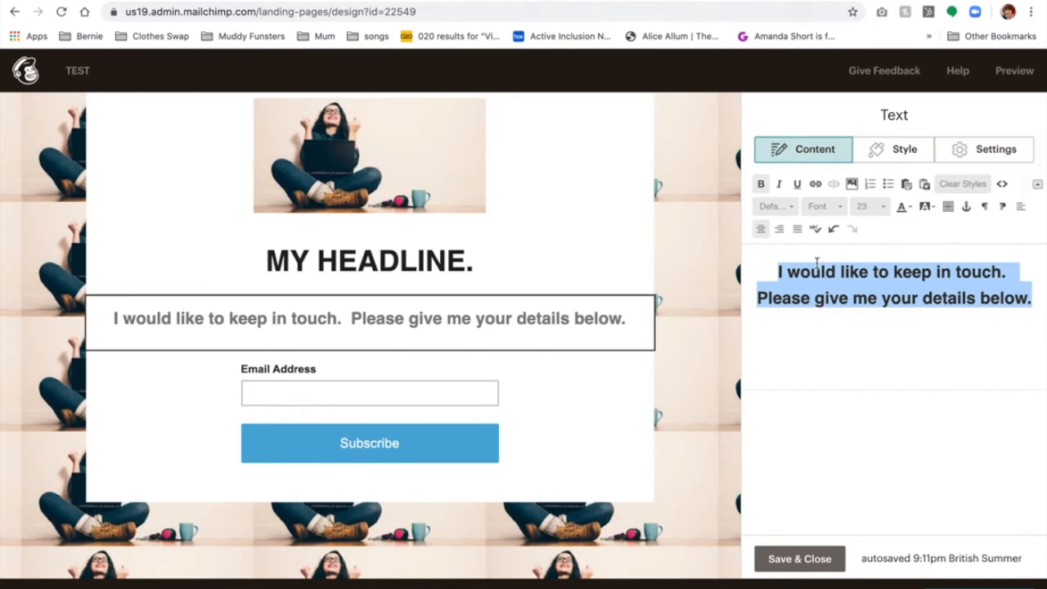
left_click(800, 559)
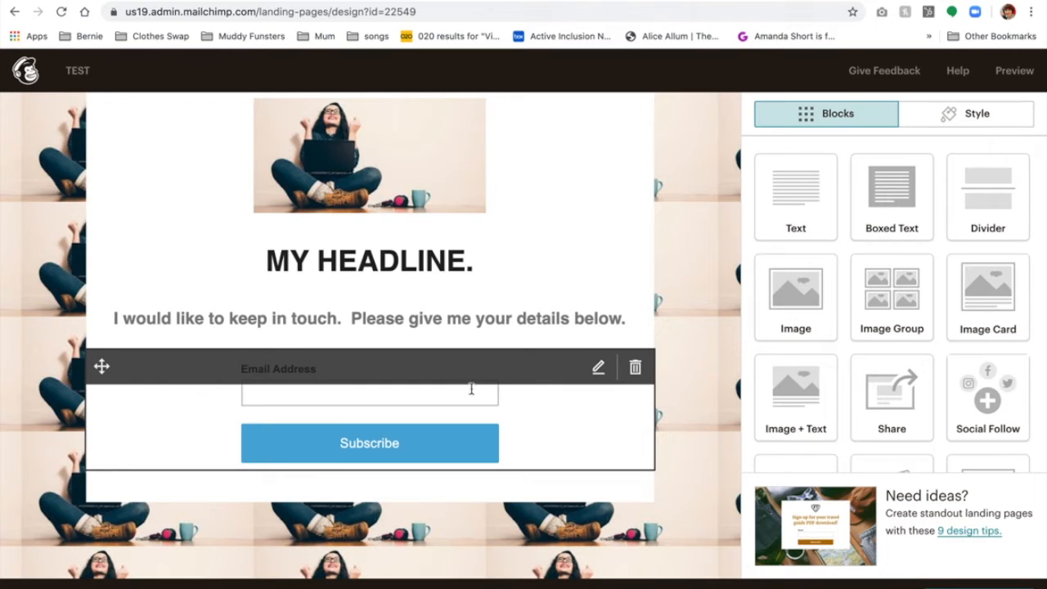
Add First Name and Last Name fields to the signup form, both required.
left_click(541, 409)
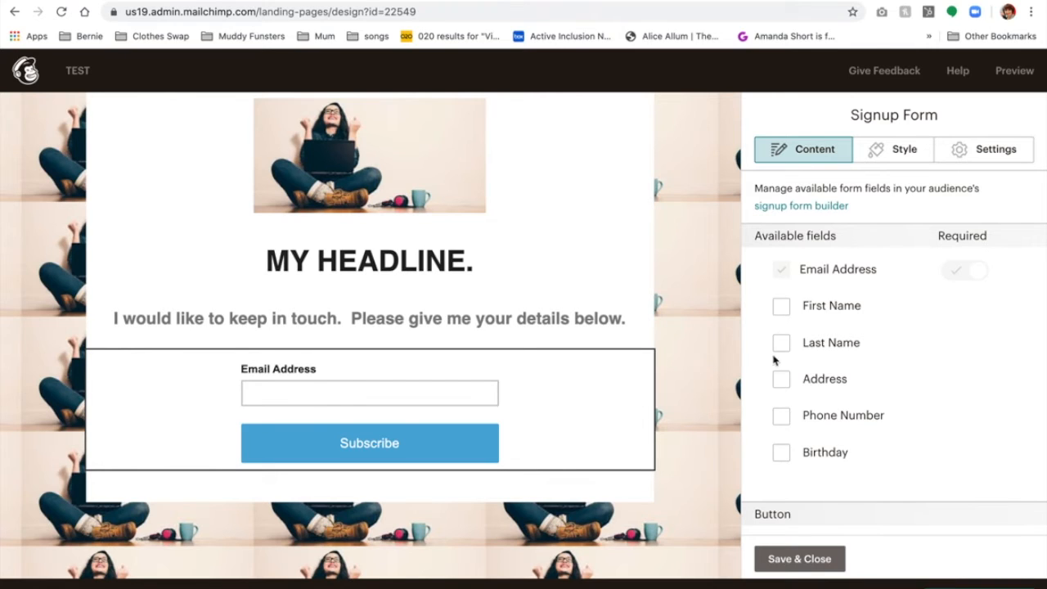
left_click(782, 308)
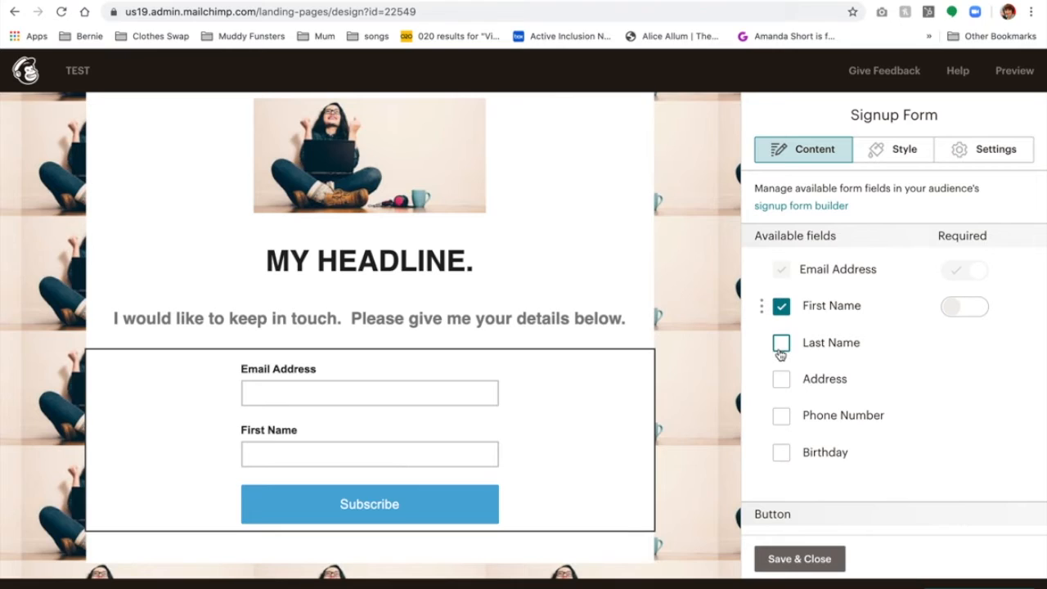
left_click(782, 344)
left_click(978, 308)
left_click(977, 344)
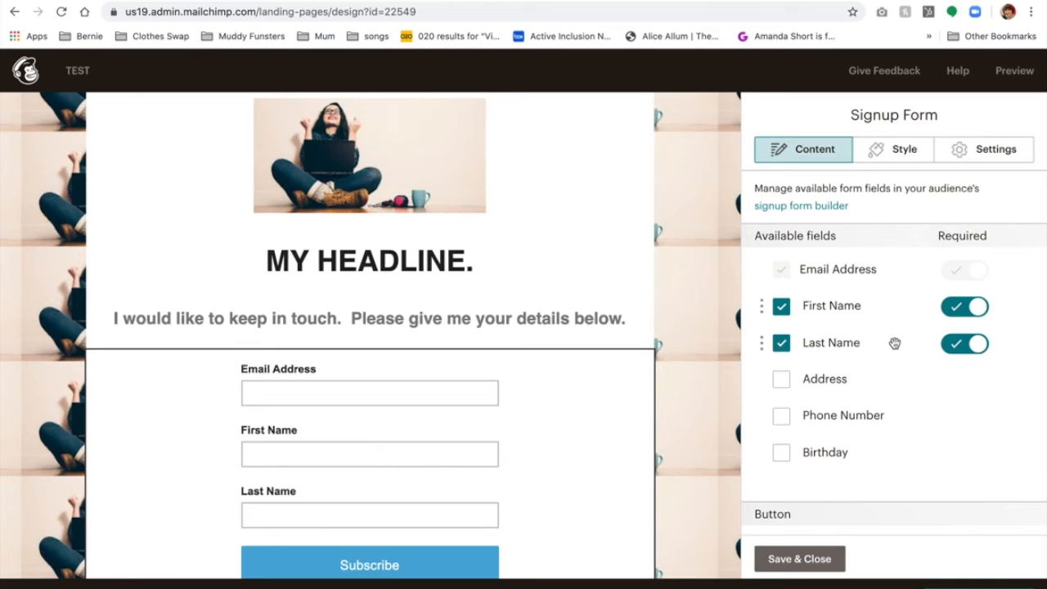
Change the success message to read 'added to my audience' and save the form.
scroll(890, 330, "down", 2)
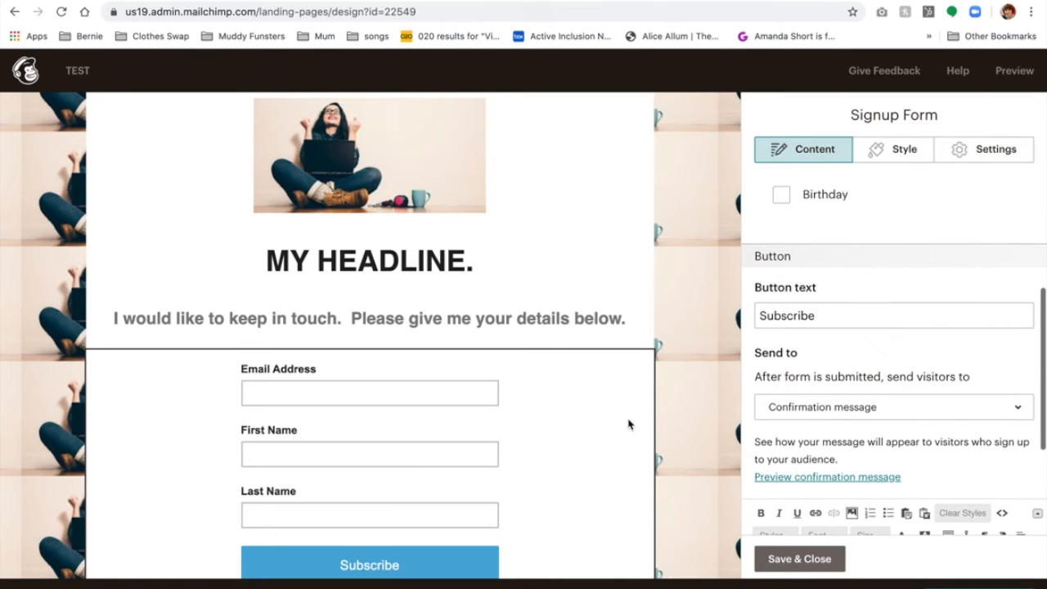
scroll(606, 430, "down", 3)
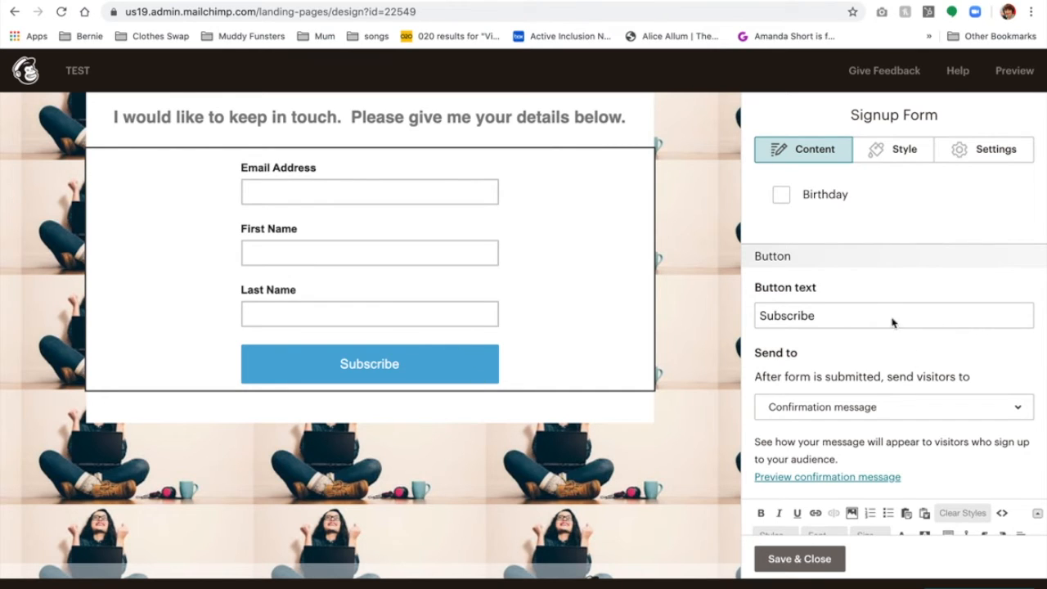
scroll(893, 290, "down", 1)
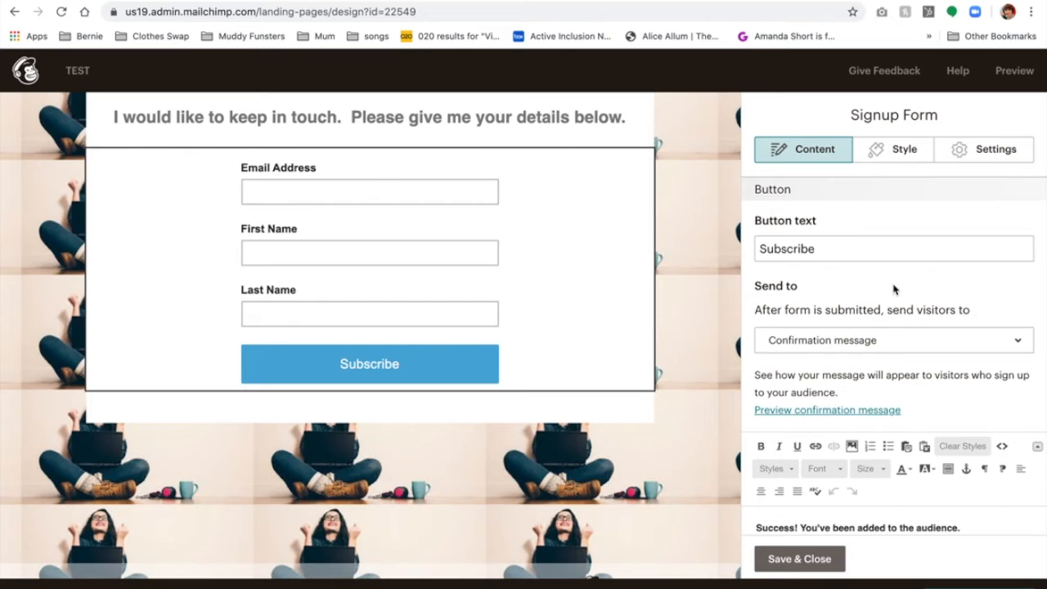
scroll(875, 349, "down", 1)
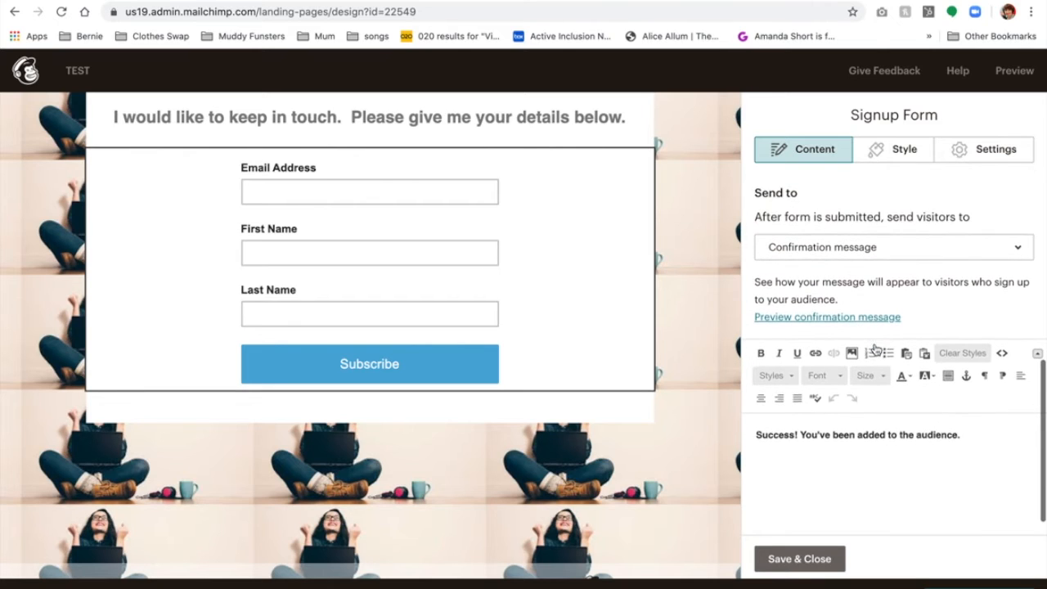
left_click(763, 439)
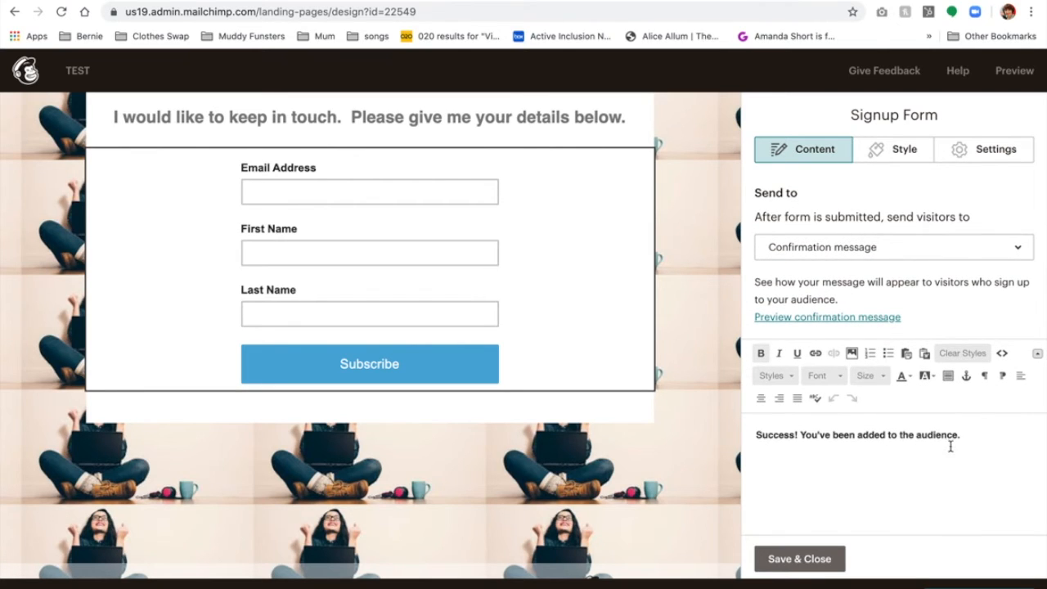
key("BackSpace")
key("BackSpace")
key("BackSpace")
type("my")
left_click(800, 559)
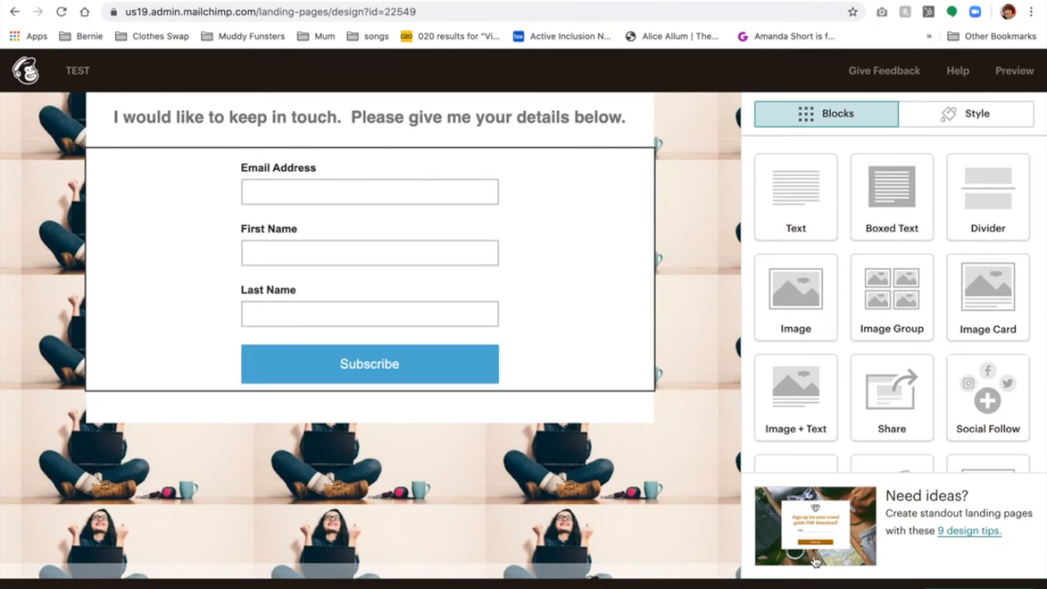
Review the signup form's Style and Settings options, then close the editor.
left_click(610, 362)
left_click(897, 149)
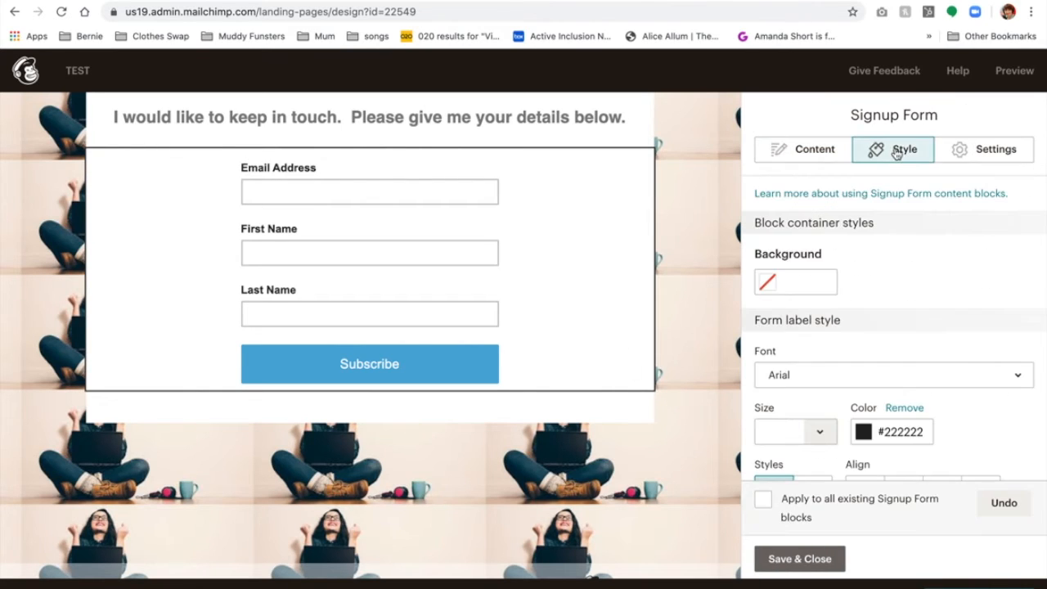
left_click(979, 156)
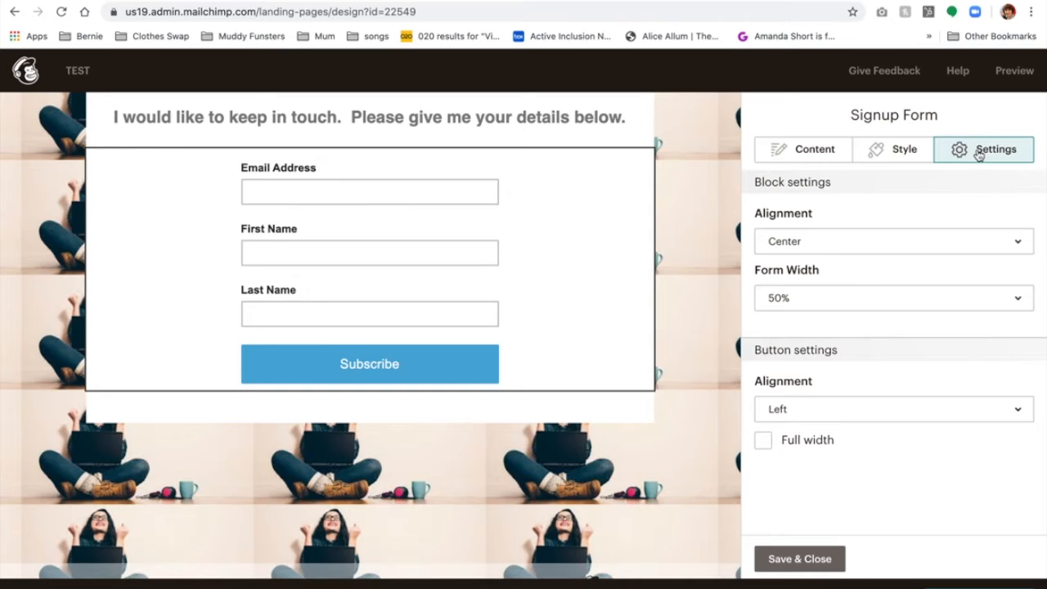
left_click(799, 559)
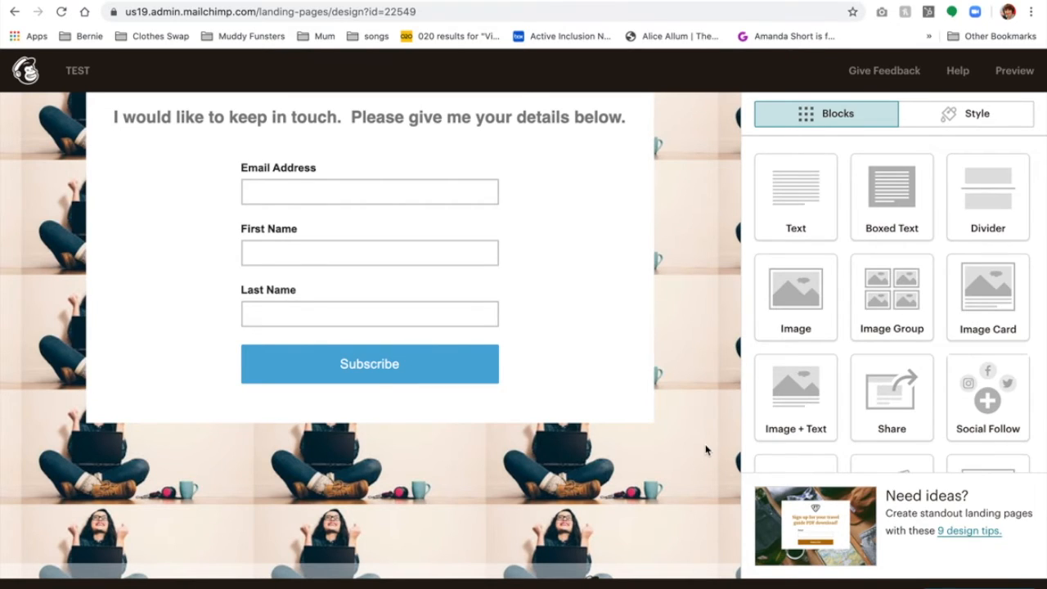
scroll(706, 449, "up", 3)
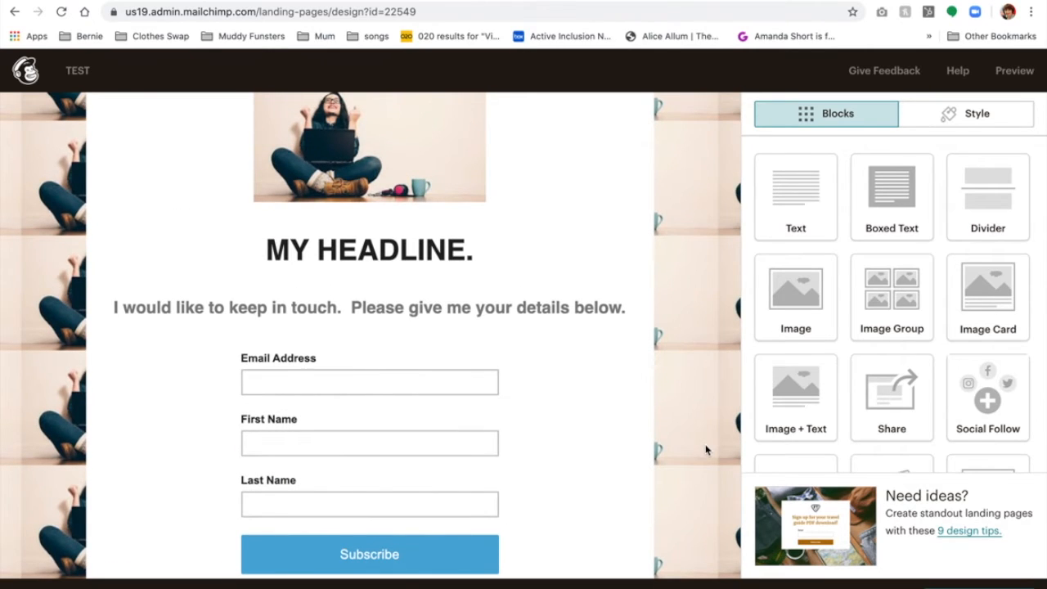
Place a Social Follow block directly below the header photo, above the headline.
scroll(705, 448, "down", 1)
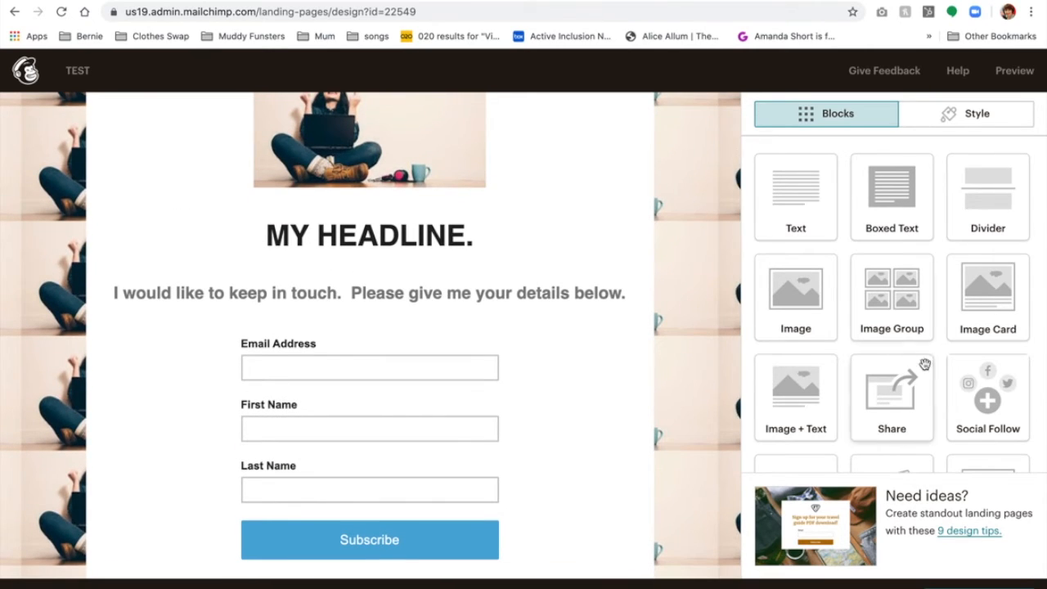
scroll(916, 364, "down", 1)
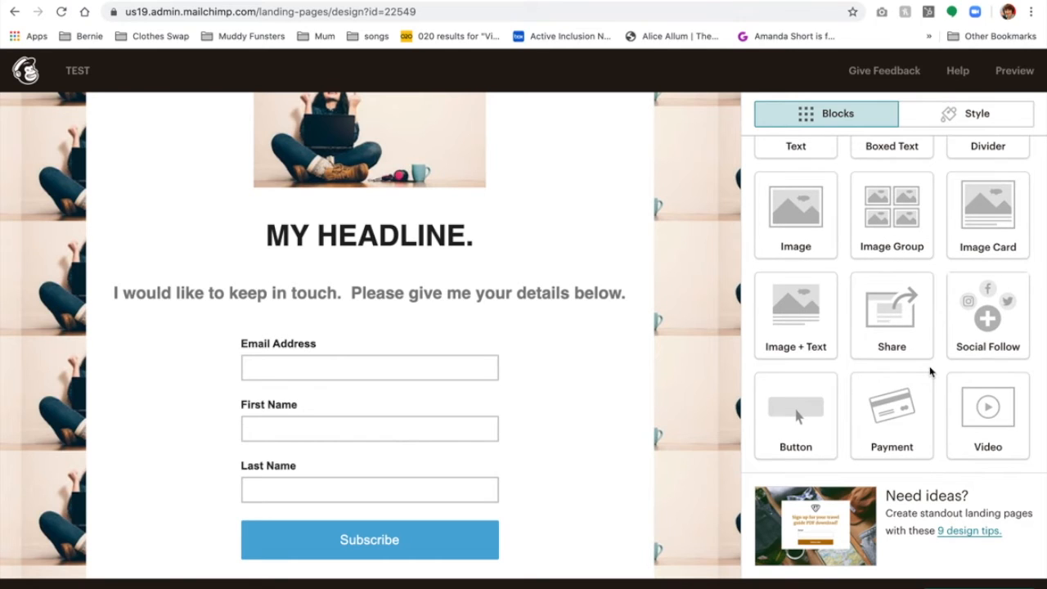
left_click_drag(979, 302, 458, 331)
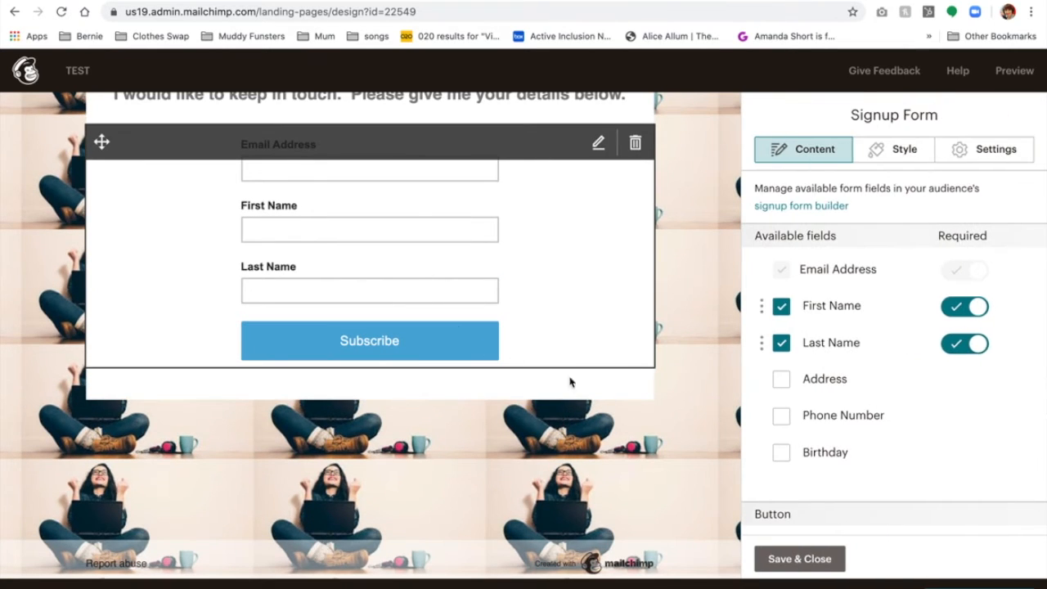
left_click(806, 560)
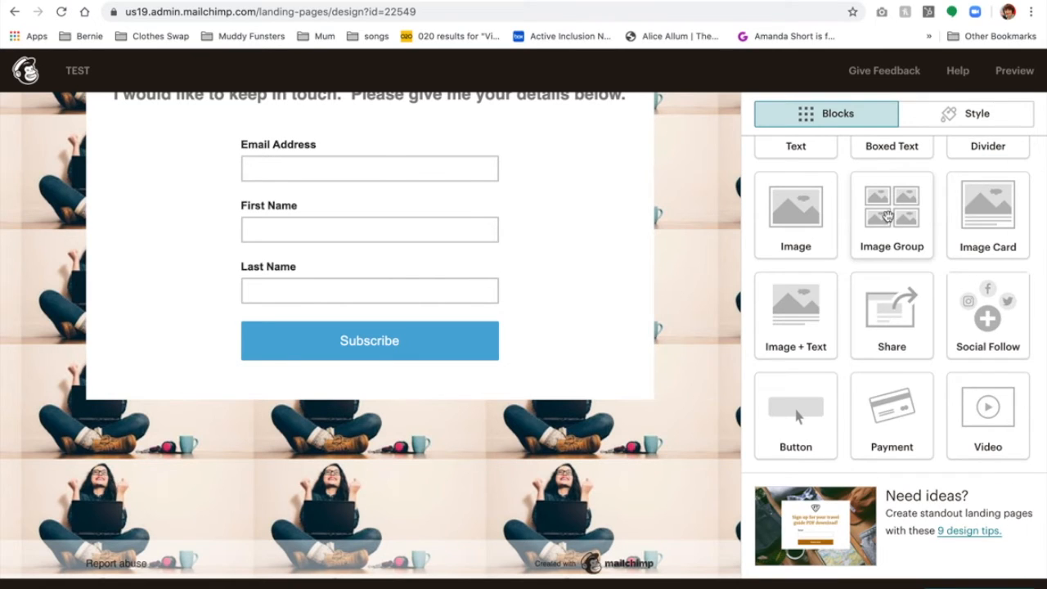
left_click_drag(981, 303, 454, 418)
scroll(477, 431, "up", 5)
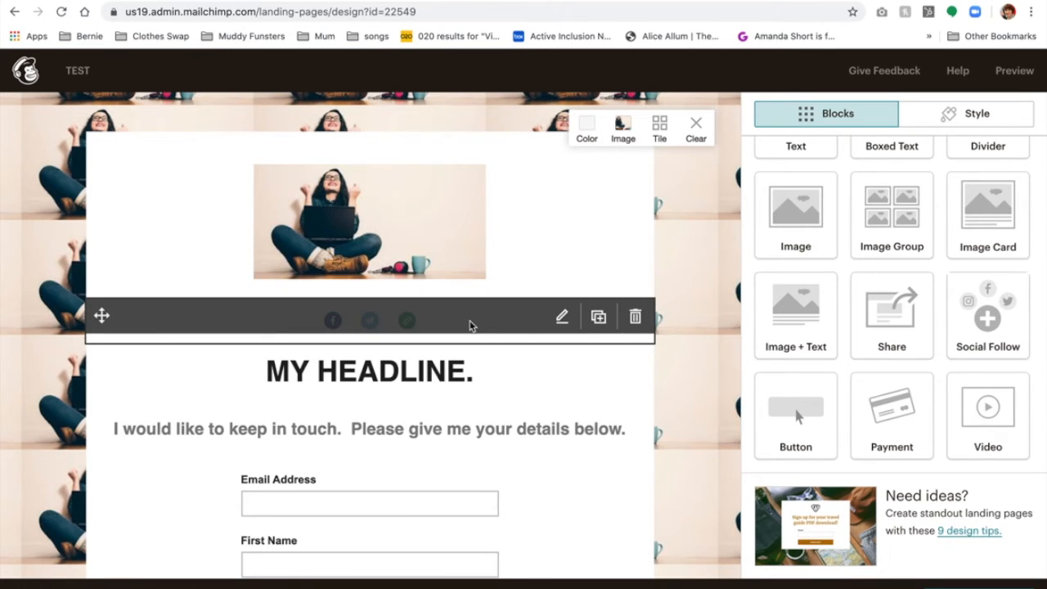
scroll(470, 325, "down", 3)
scroll(470, 326, "up", 2)
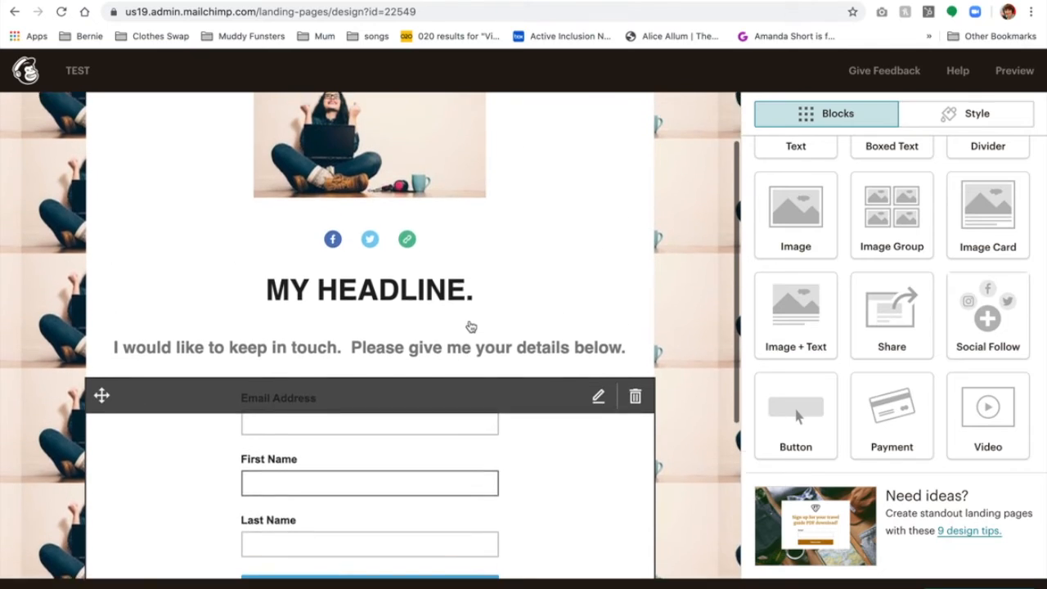
scroll(470, 326, "up", 2)
Switch the Email social icon to Instagram and save the block.
left_click(430, 318)
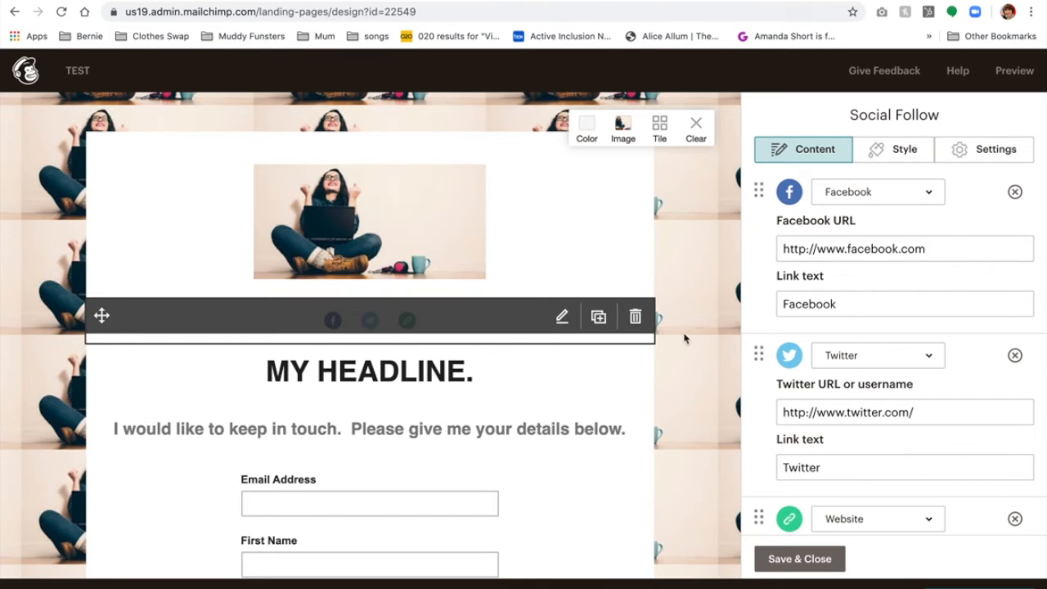
scroll(883, 368, "down", 3)
scroll(885, 370, "down", 2)
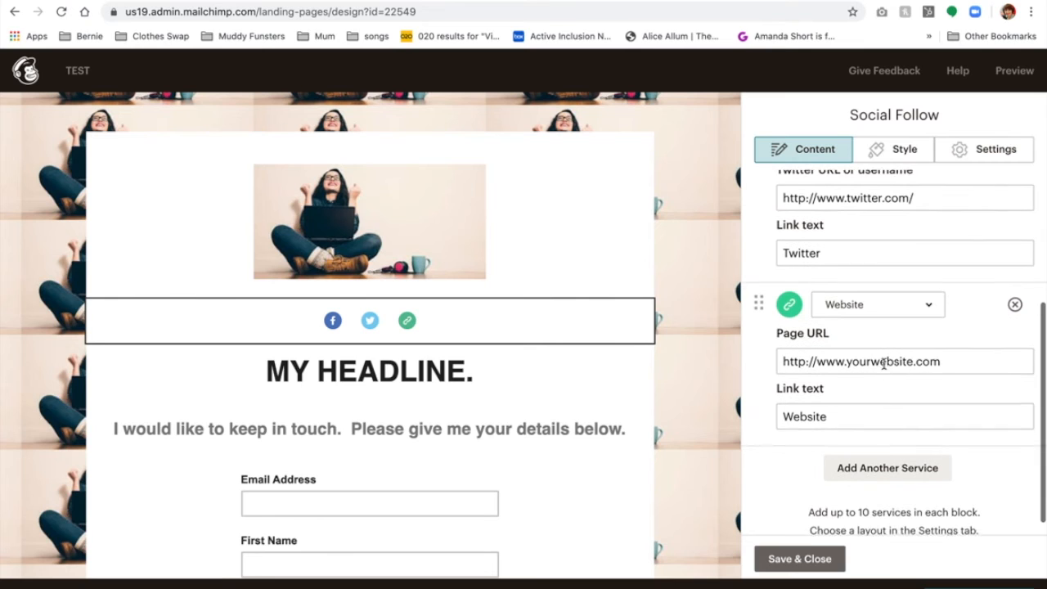
left_click(891, 456)
left_click(893, 456)
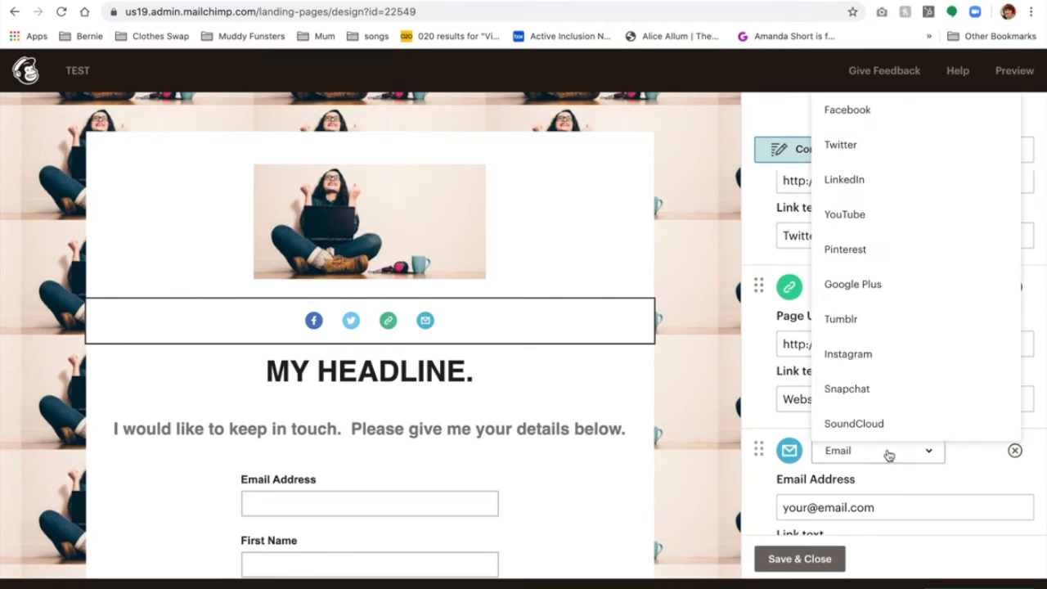
scroll(889, 173, "up", 3)
scroll(888, 172, "up", 3)
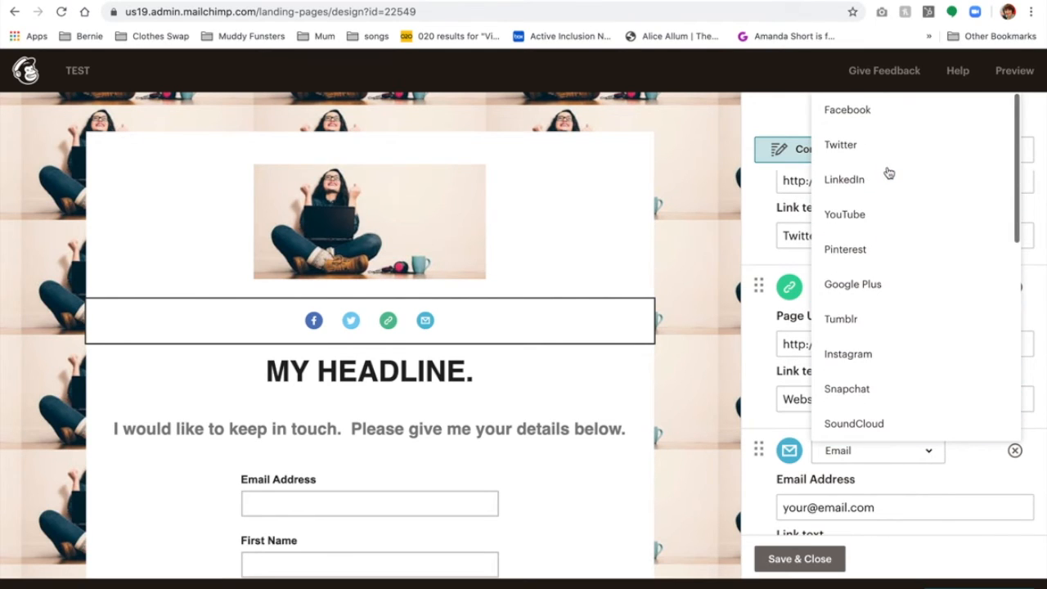
left_click(872, 372)
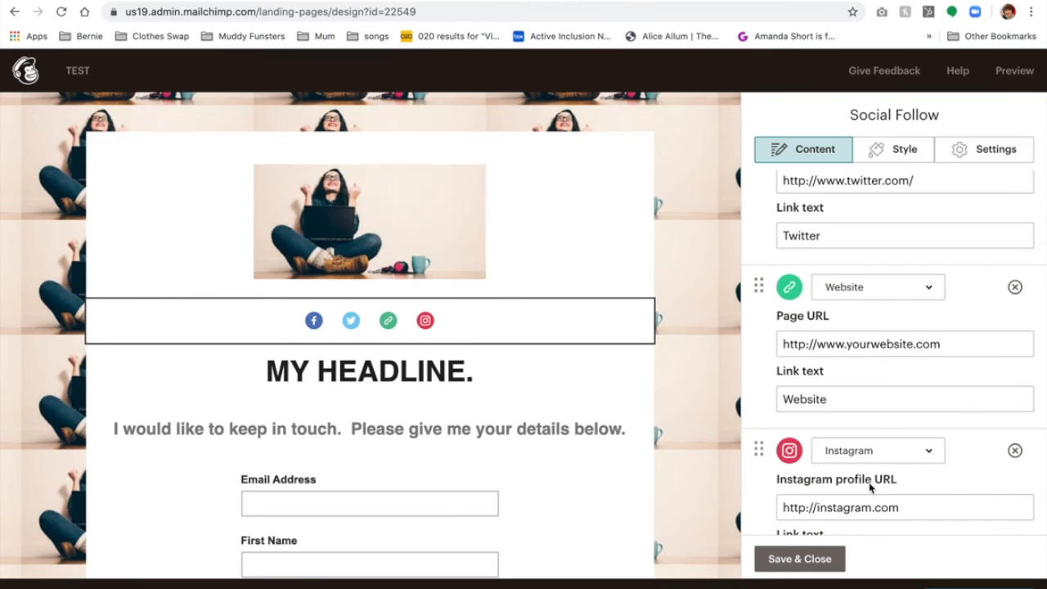
left_click(823, 559)
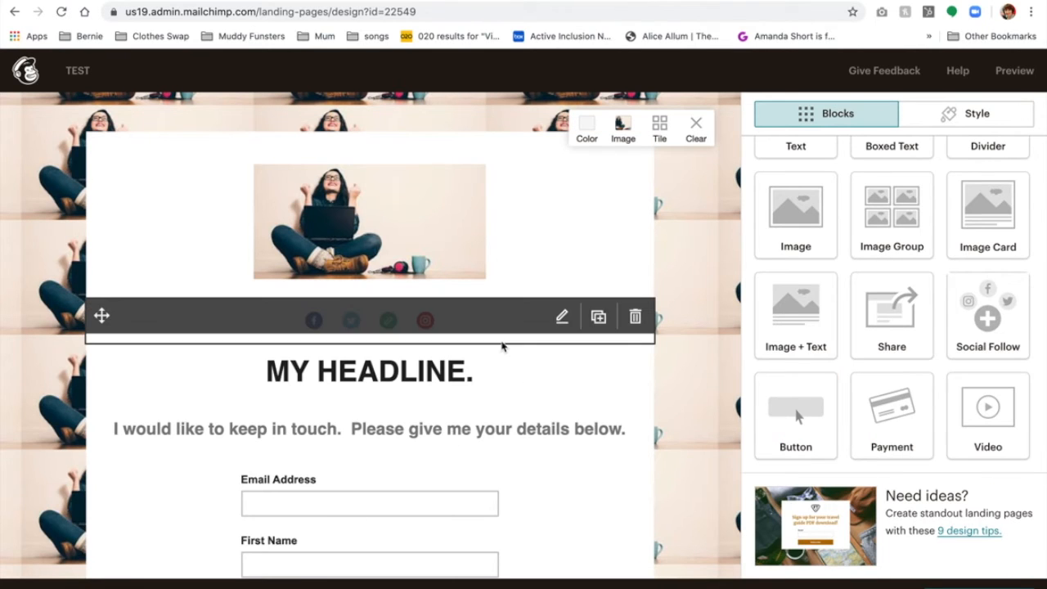
Review the social icons' profile URLs, starting with Facebook, and close the editor.
left_click(477, 319)
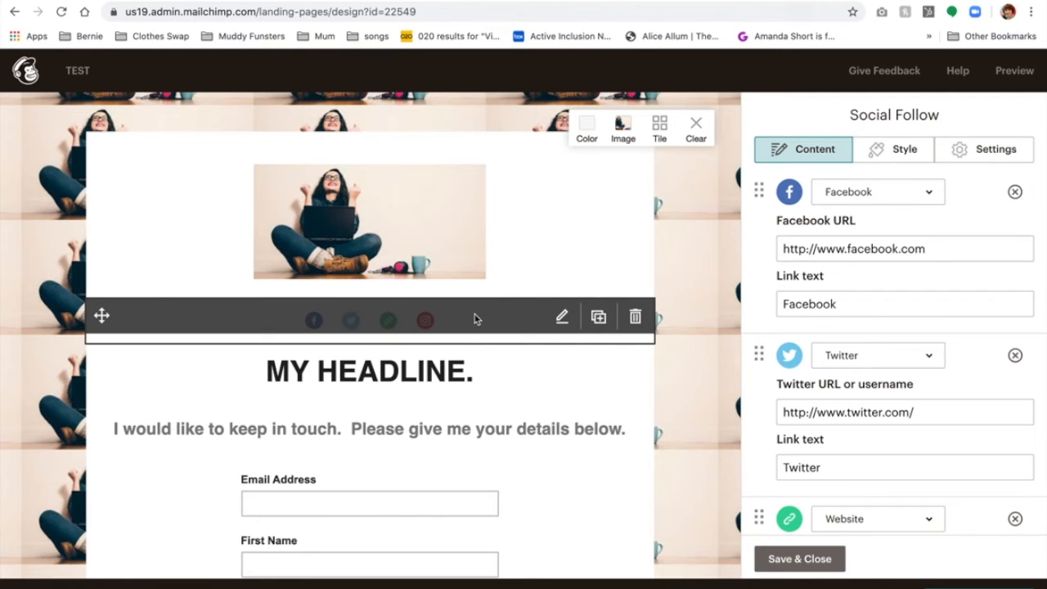
left_click(930, 248)
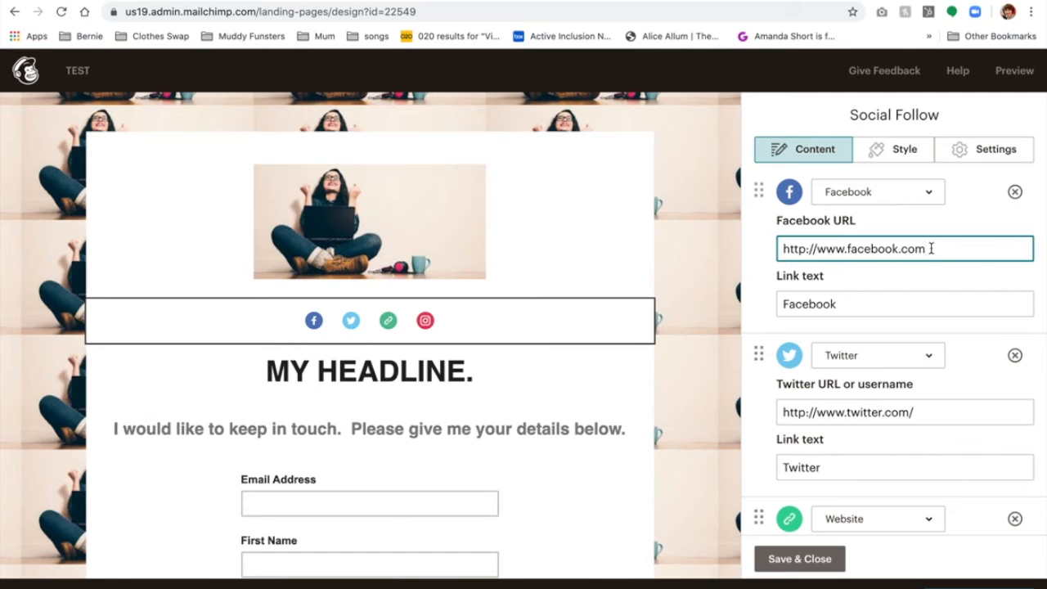
scroll(927, 413, "down", 3)
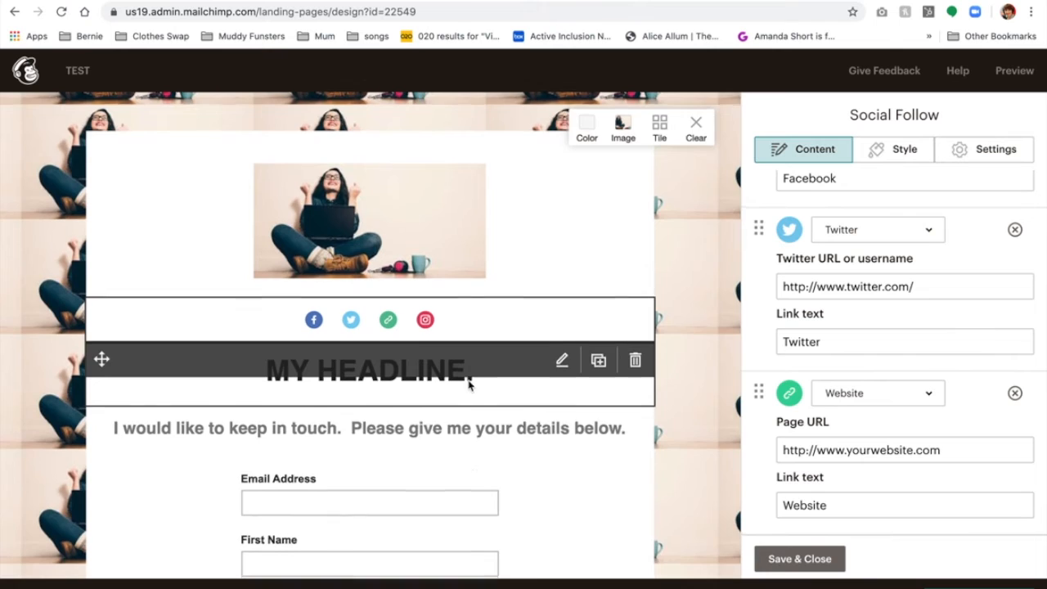
scroll(470, 378, "down", 2)
scroll(484, 468, "down", 3)
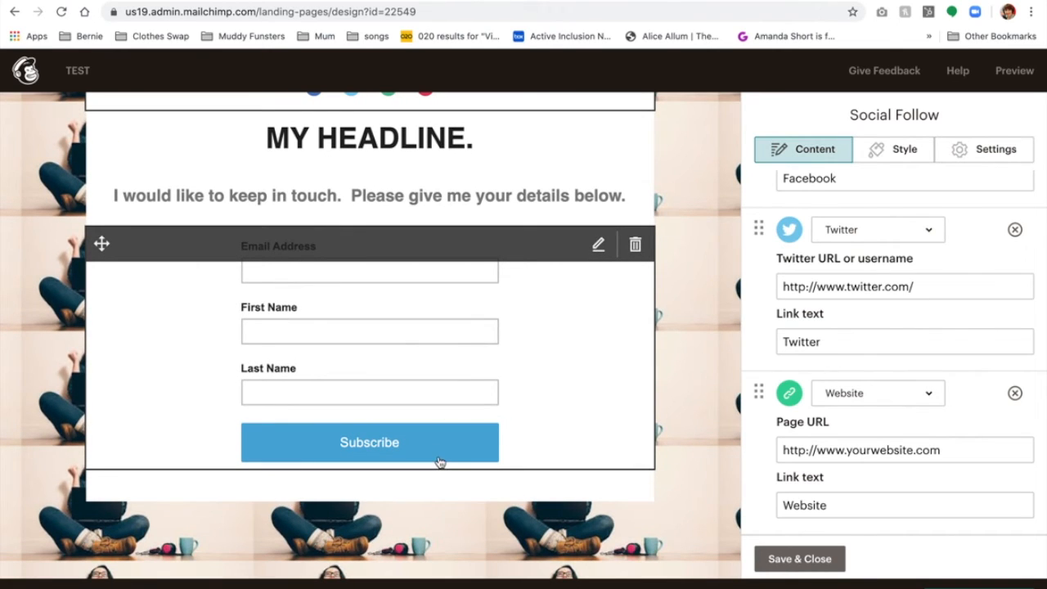
left_click(798, 563)
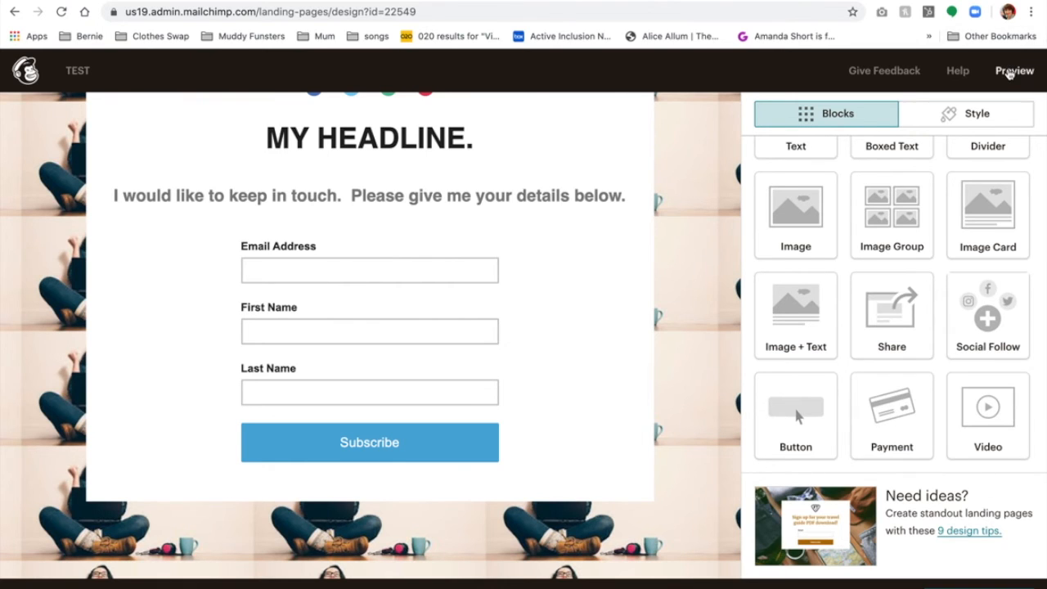
Preview the landing page in desktop and mobile layouts, then close the preview.
left_click(1008, 71)
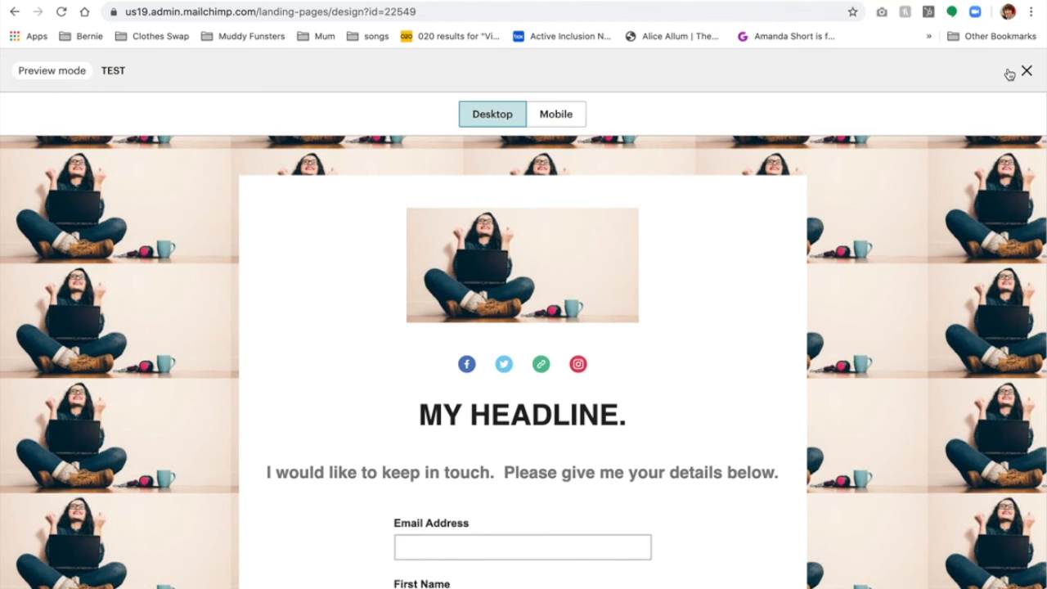
scroll(787, 277, "down", 5)
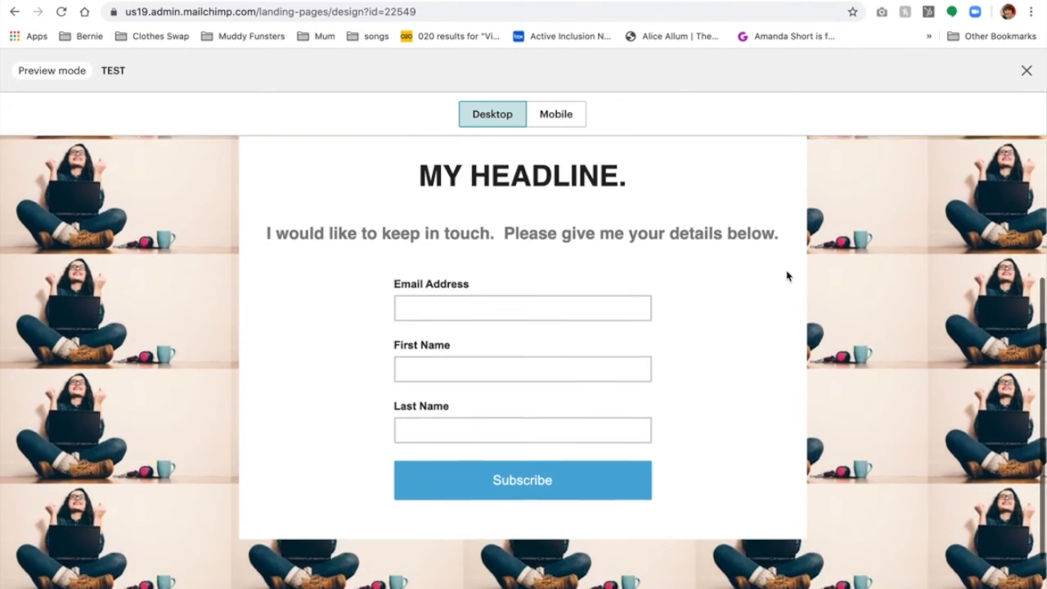
scroll(787, 277, "up", 5)
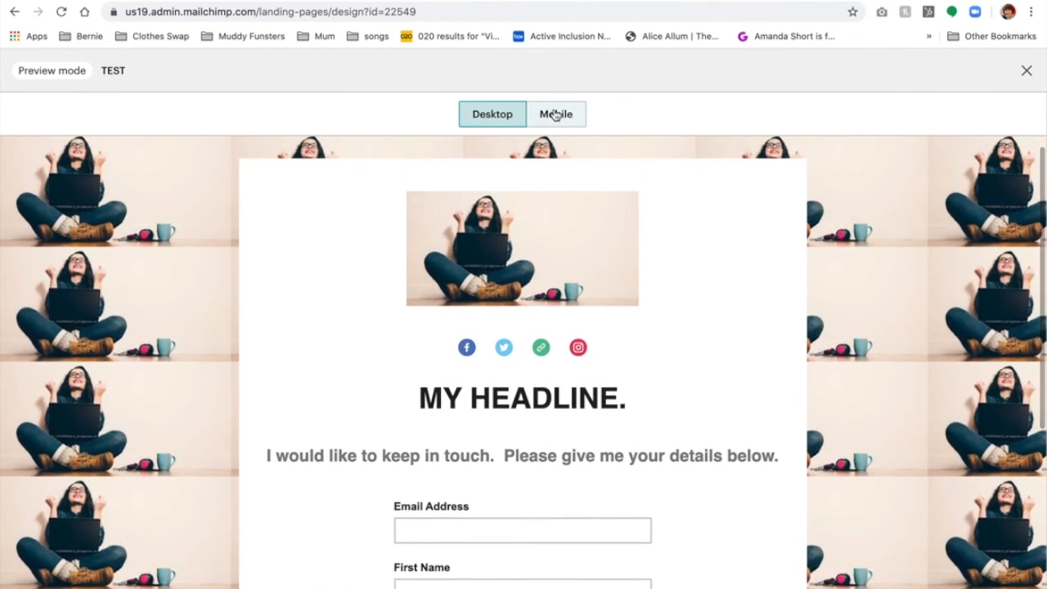
left_click(555, 114)
scroll(584, 335, "down", 5)
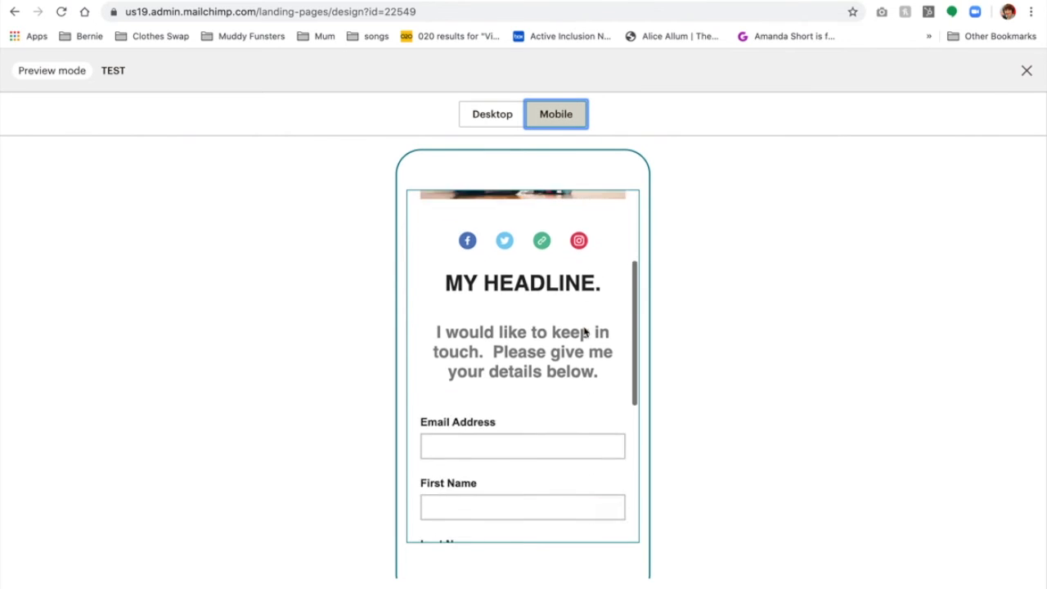
scroll(584, 332, "up", 5)
left_click(1025, 70)
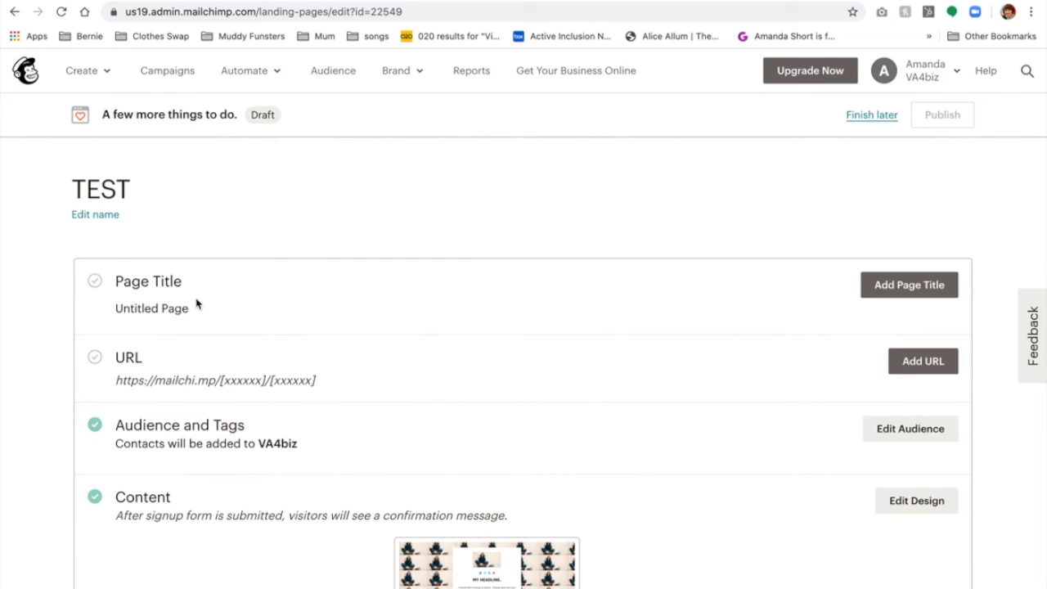
Replace the 'Untitled Page' title with 'Sign up page' and save it.
left_click(908, 284)
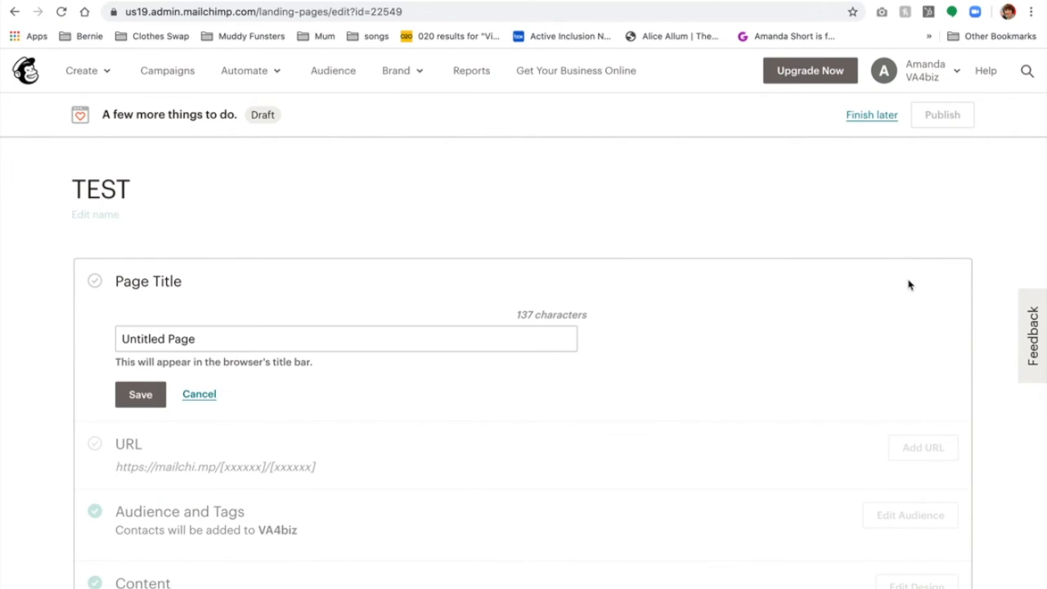
left_click_drag(206, 340, 96, 345)
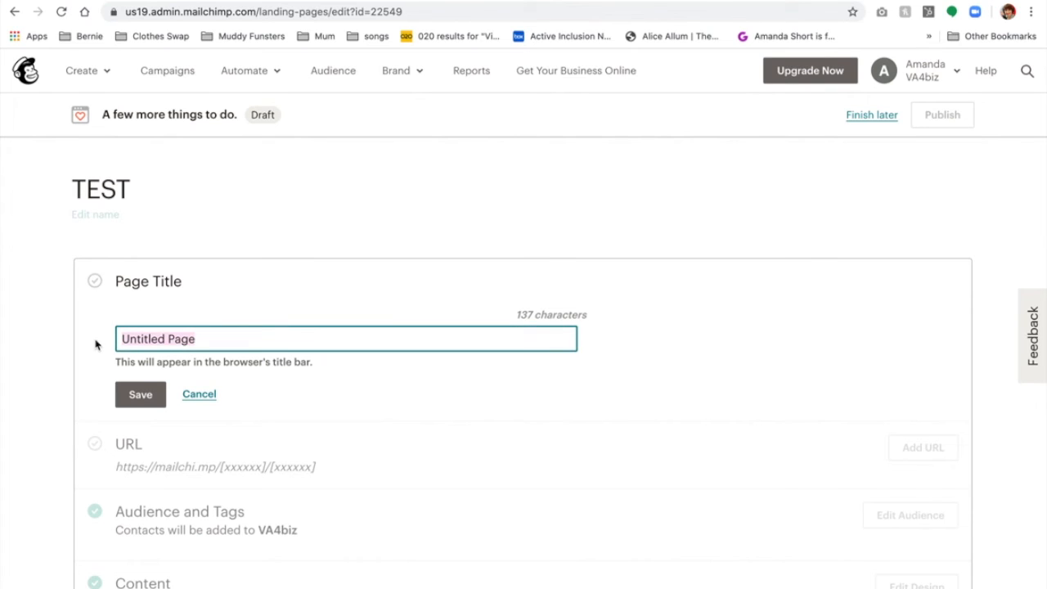
type("Sign uppage")
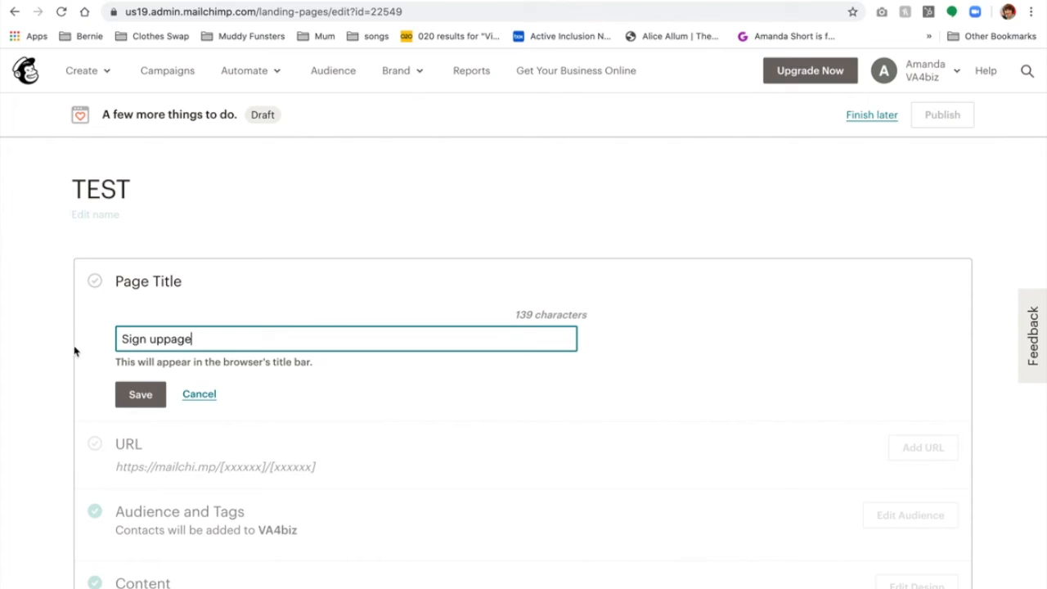
left_click(162, 342)
left_click(139, 395)
Set the page's Mailchimp-domain URL ending to 'signuppage' and save it.
scroll(366, 393, "down", 2)
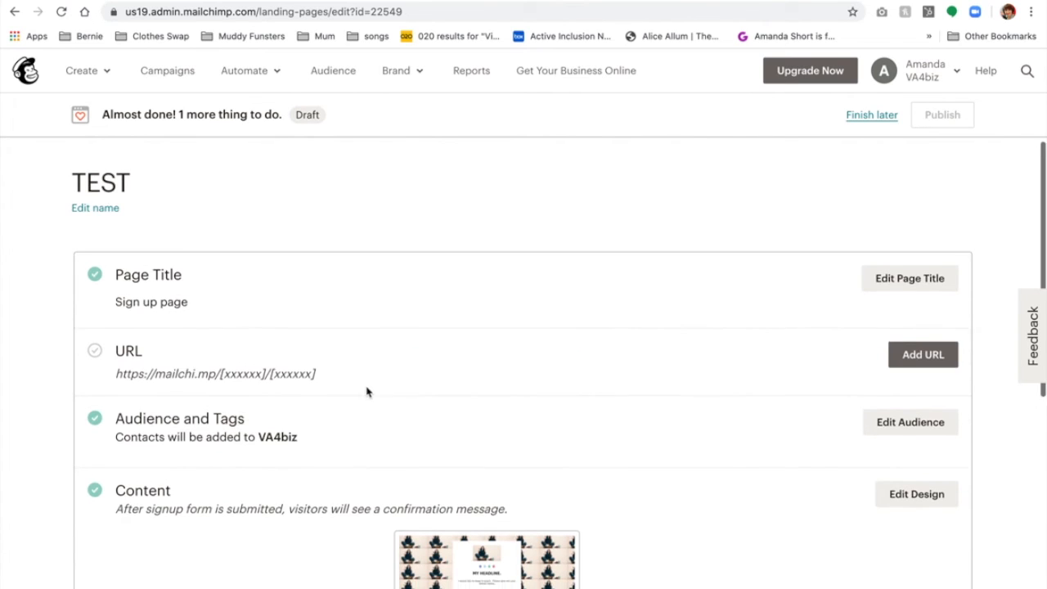
left_click(922, 309)
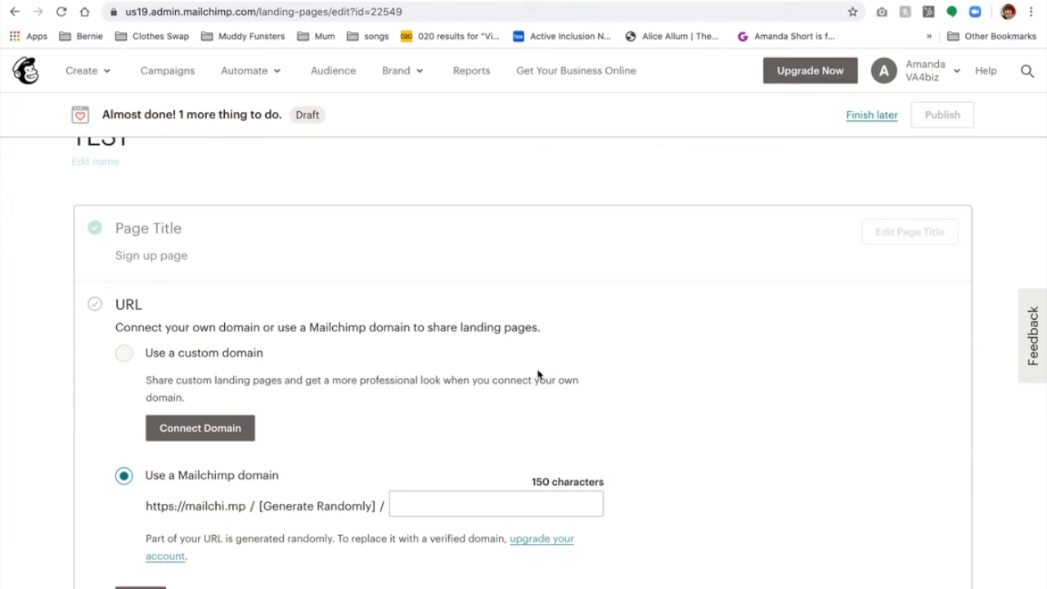
scroll(402, 407, "down", 2)
left_click(425, 449)
type("signuppage")
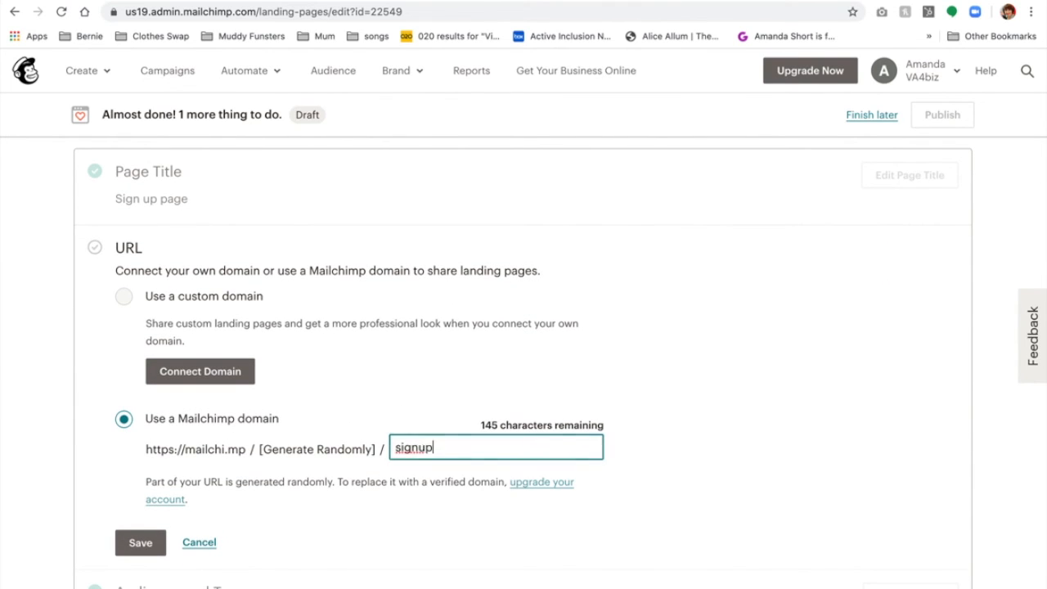
left_click(141, 544)
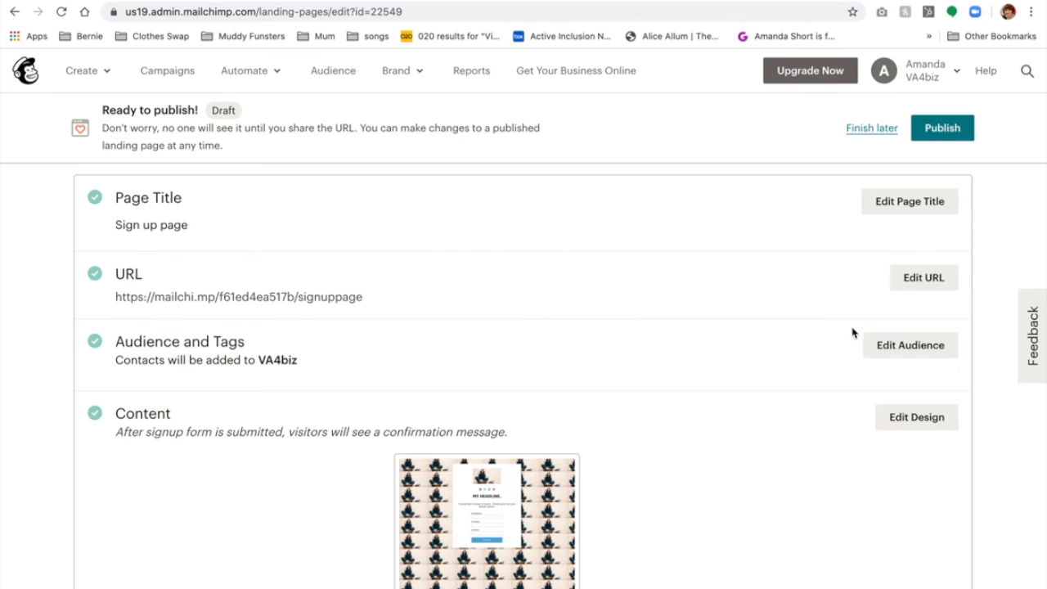
Review the checklist settings and publish the TEST landing page live.
scroll(609, 530, "down", 3)
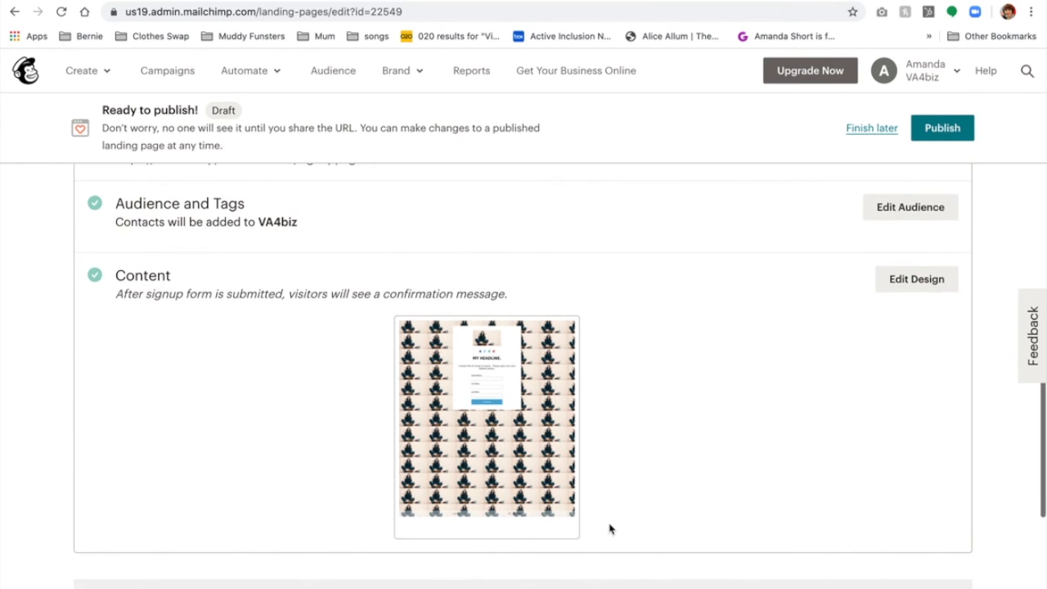
scroll(609, 529, "down", 4)
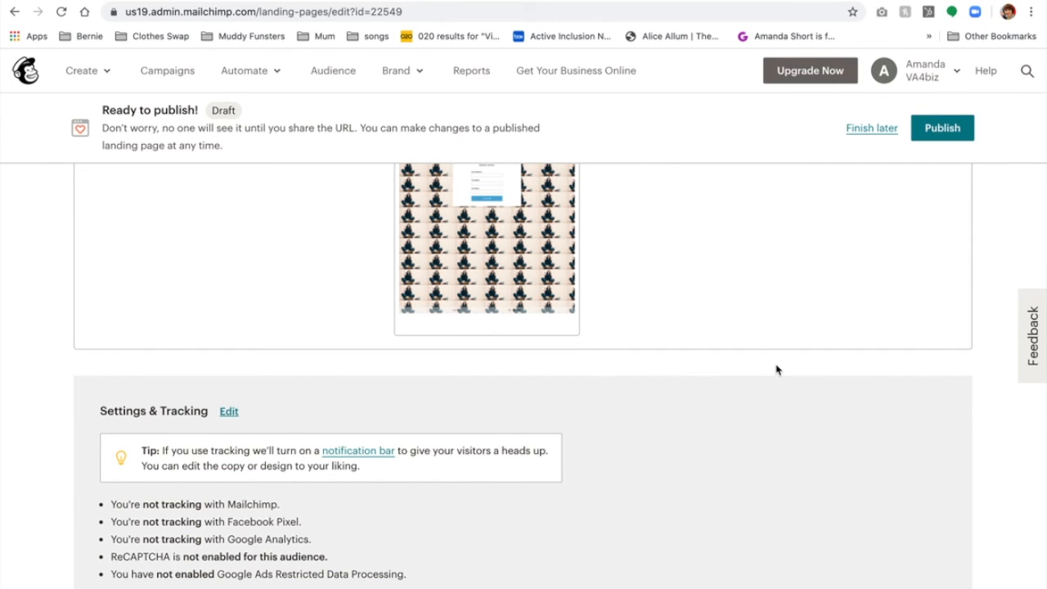
scroll(774, 370, "up", 5)
left_click(937, 128)
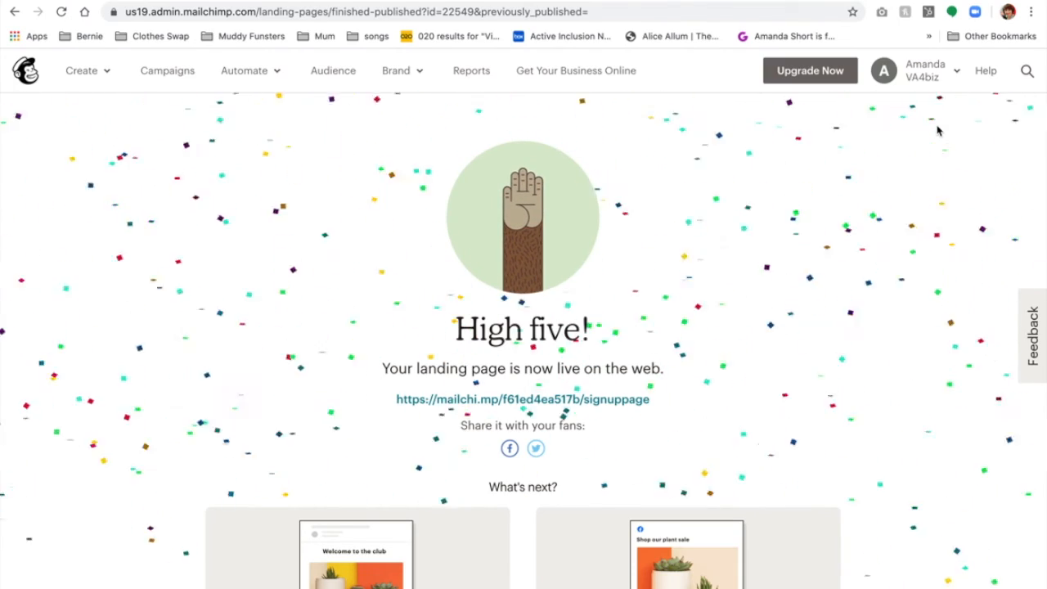
left_click(584, 400)
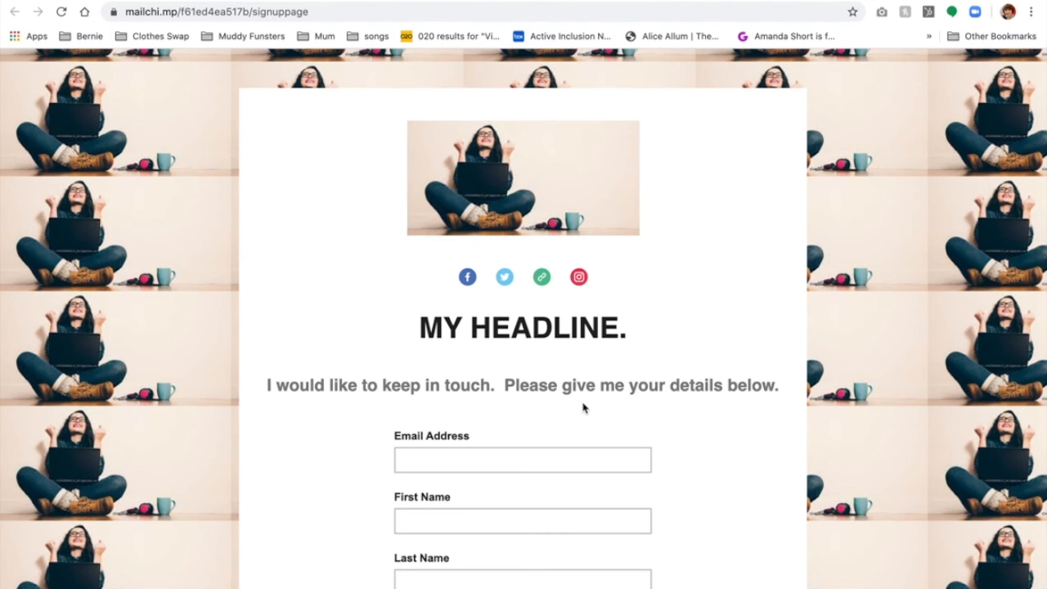
scroll(489, 325, "down", 3)
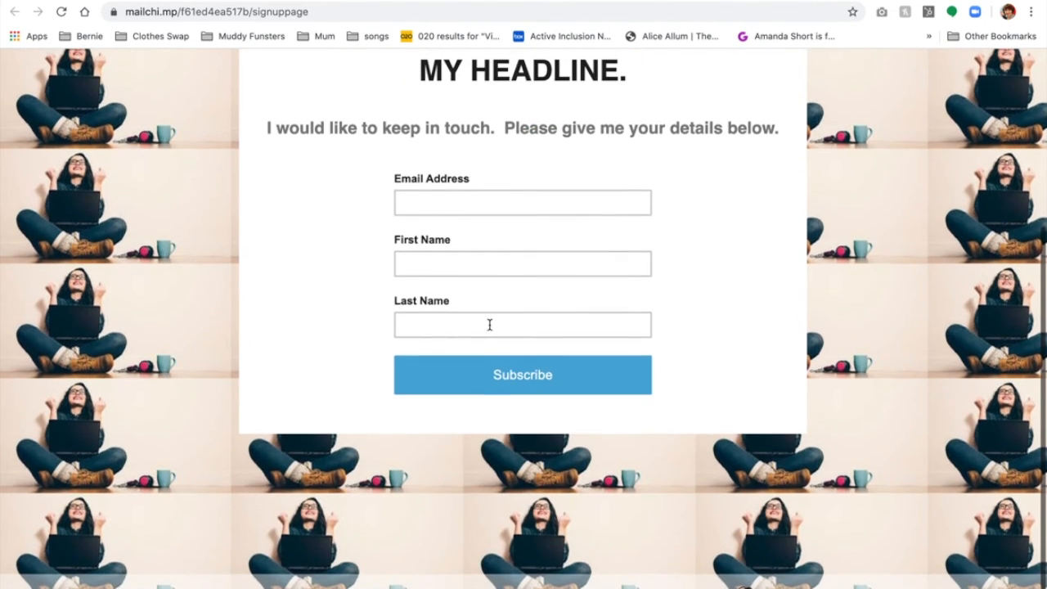
scroll(488, 326, "up", 3)
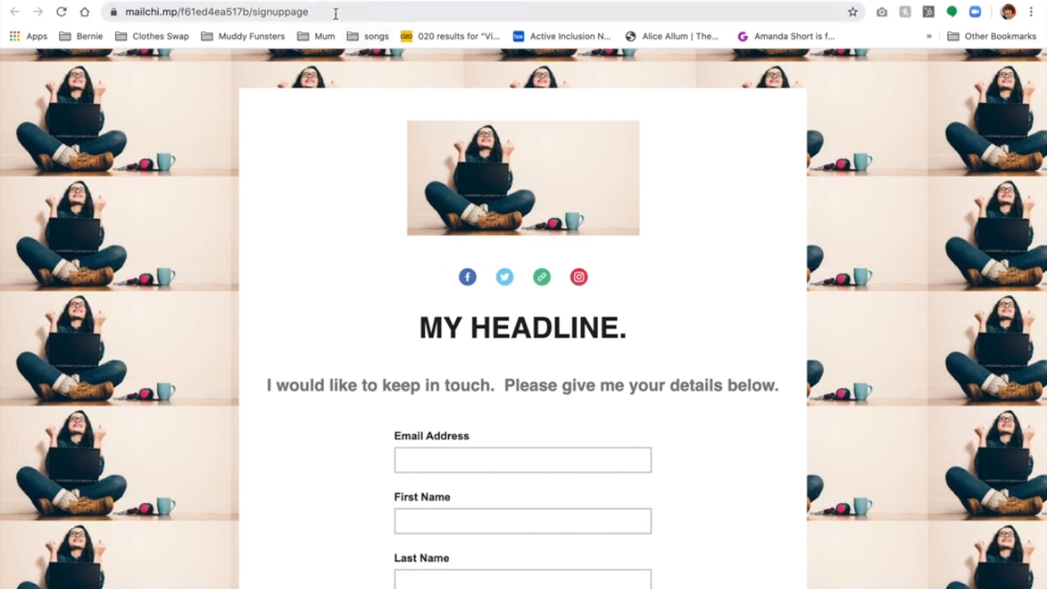
left_click(335, 14)
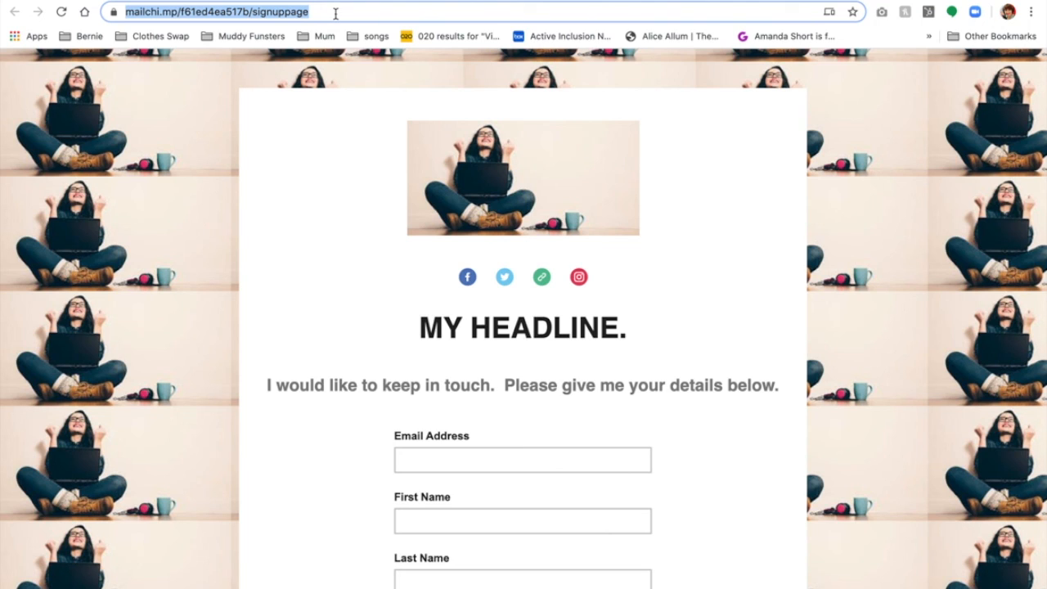
mouse_move(336, 13)
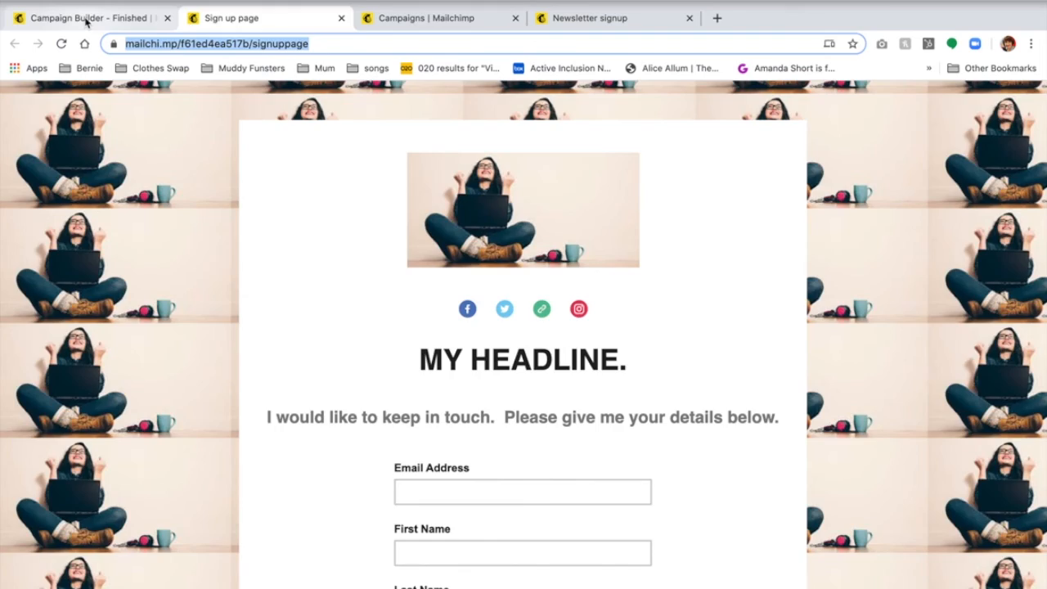
left_click(86, 18)
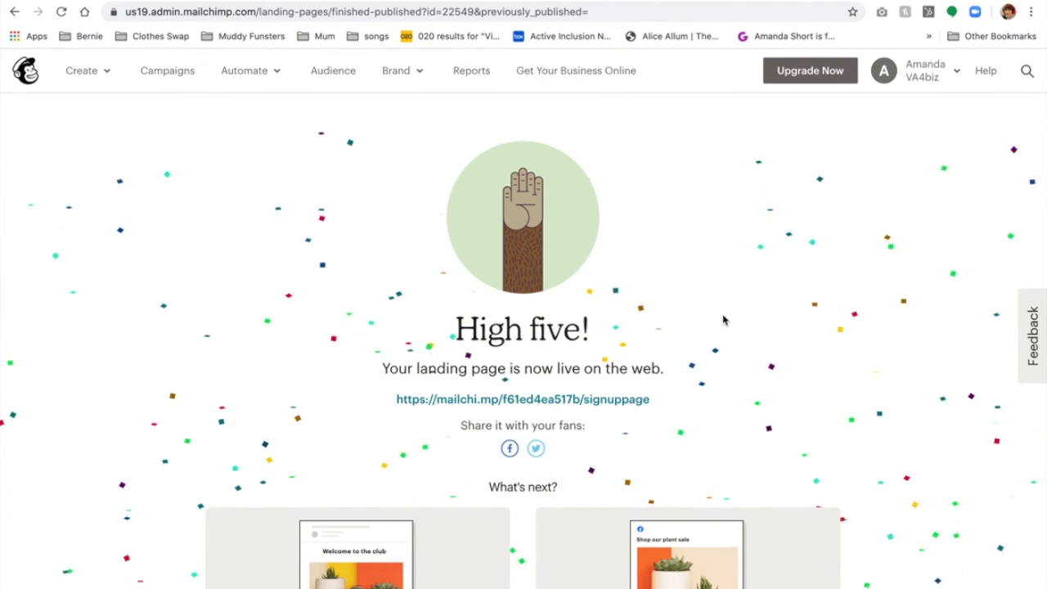